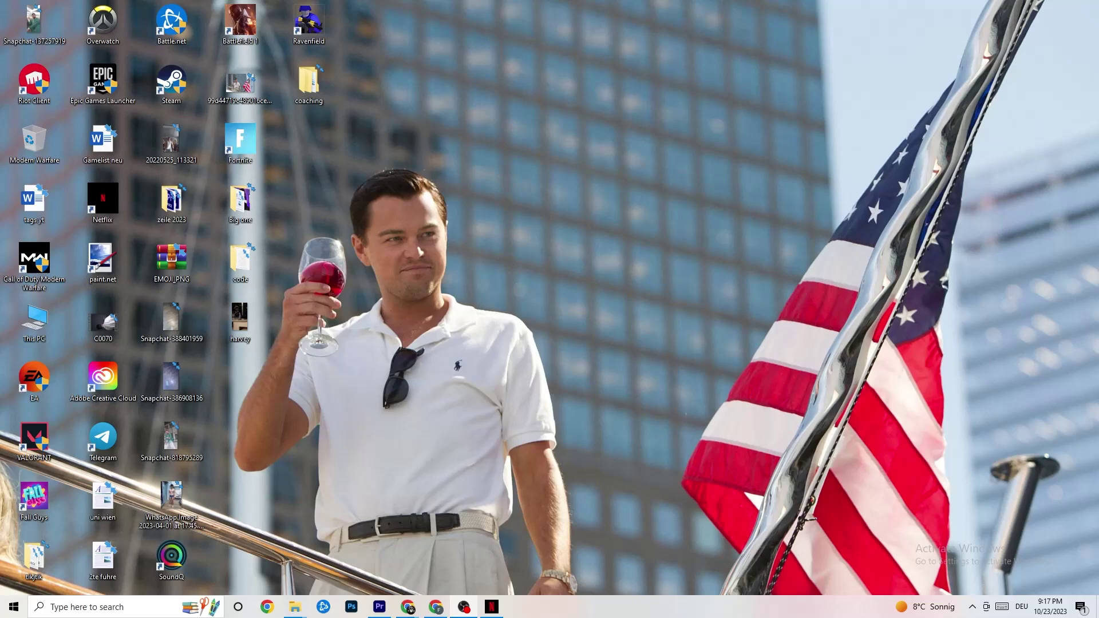
# Open the Windows system display settings.
pyautogui.click(13, 606)
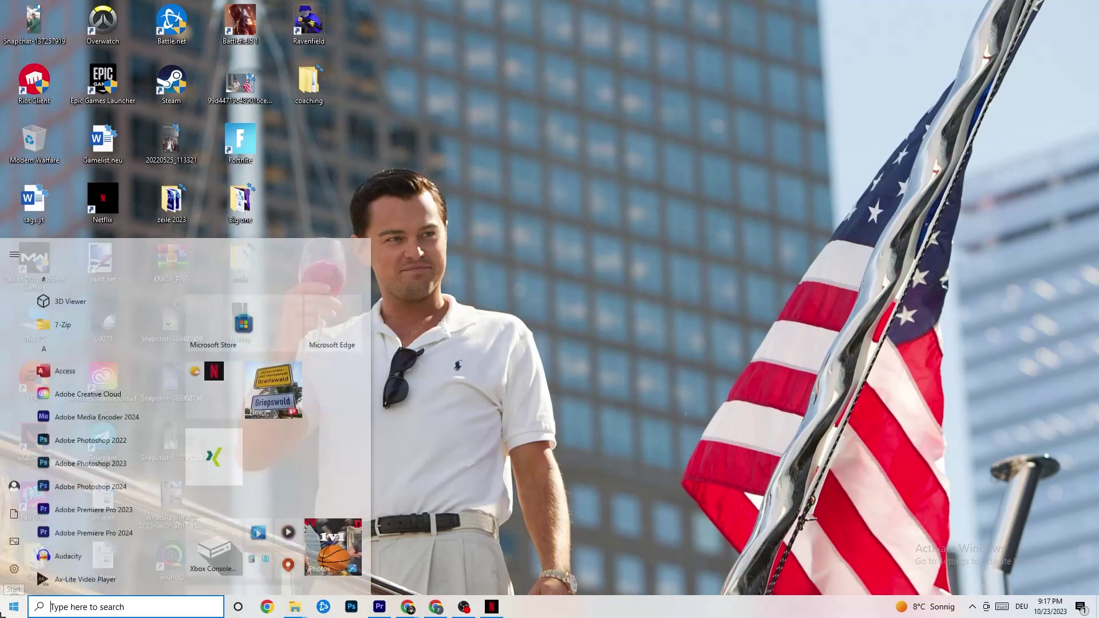
pyautogui.click(15, 553)
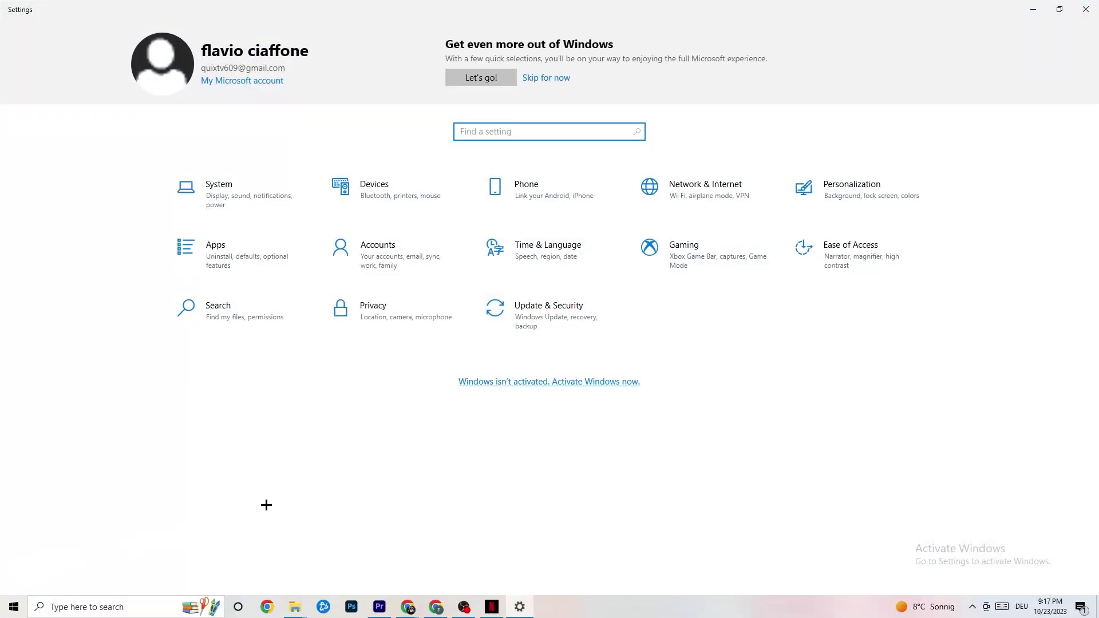
pyautogui.click(237, 199)
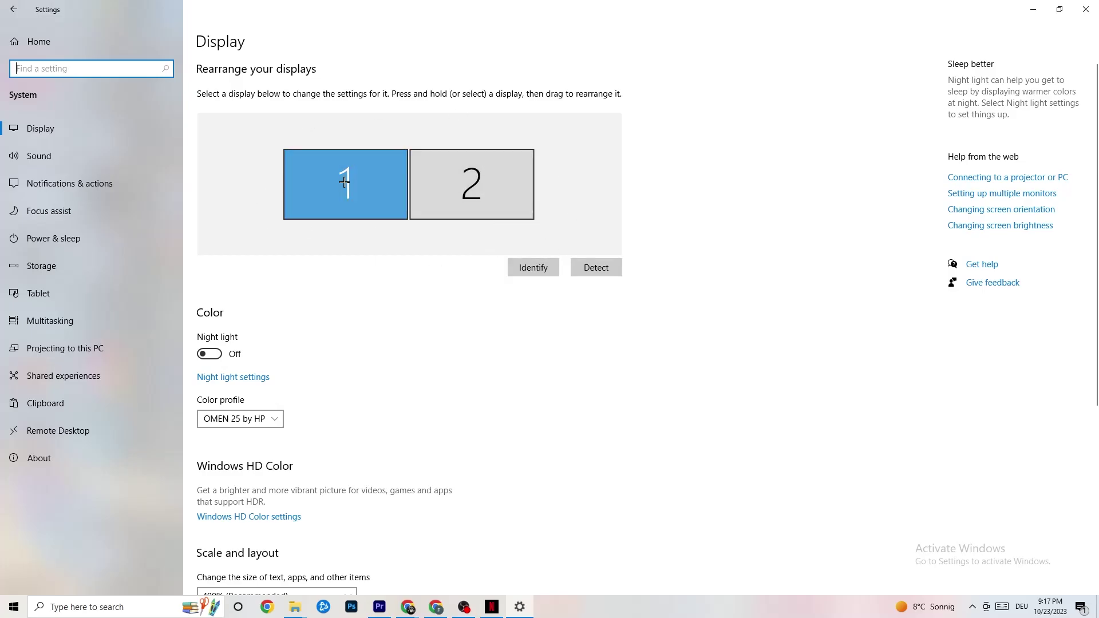
# Review the available scaling and display resolution options for display 1.
pyautogui.scroll(-4, 356, 238)
pyautogui.click(269, 148)
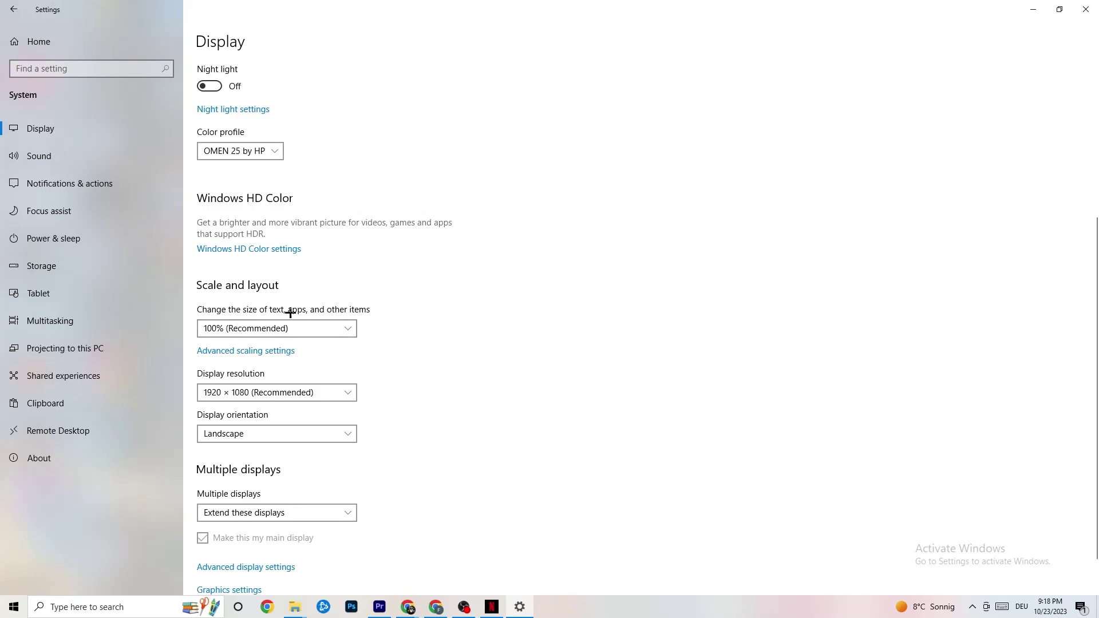
pyautogui.click(337, 328)
pyautogui.click(470, 281)
pyautogui.click(354, 390)
pyautogui.click(474, 356)
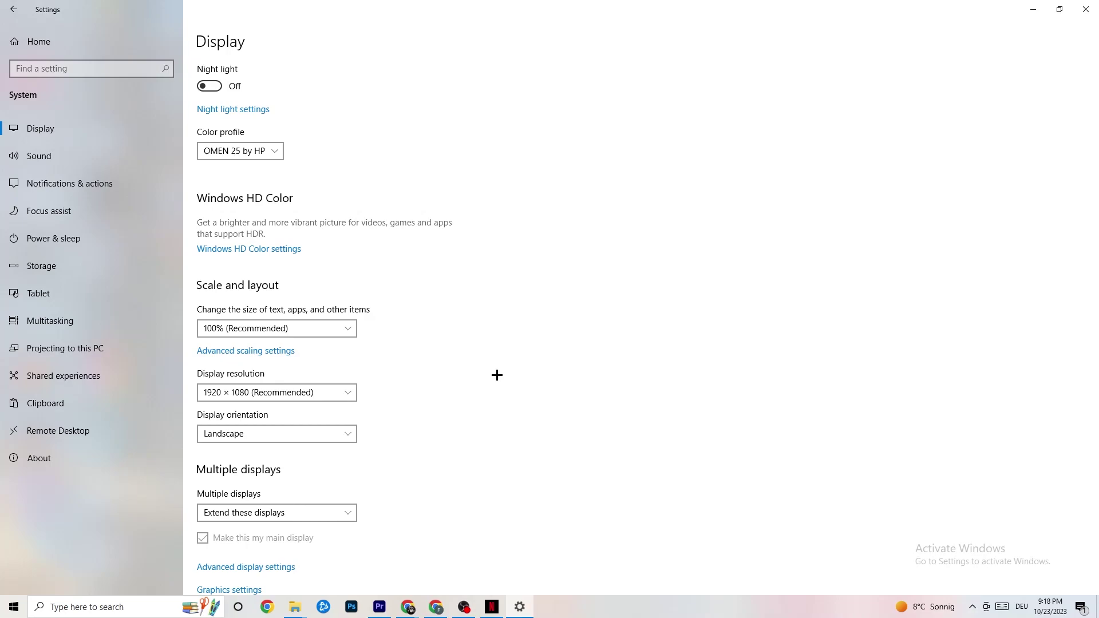
pyautogui.click(354, 392)
pyautogui.click(456, 369)
# Examine the Storage Sense configuration, including the recycle bin cleanup interval, and return to the Settings home page.
pyautogui.click(72, 275)
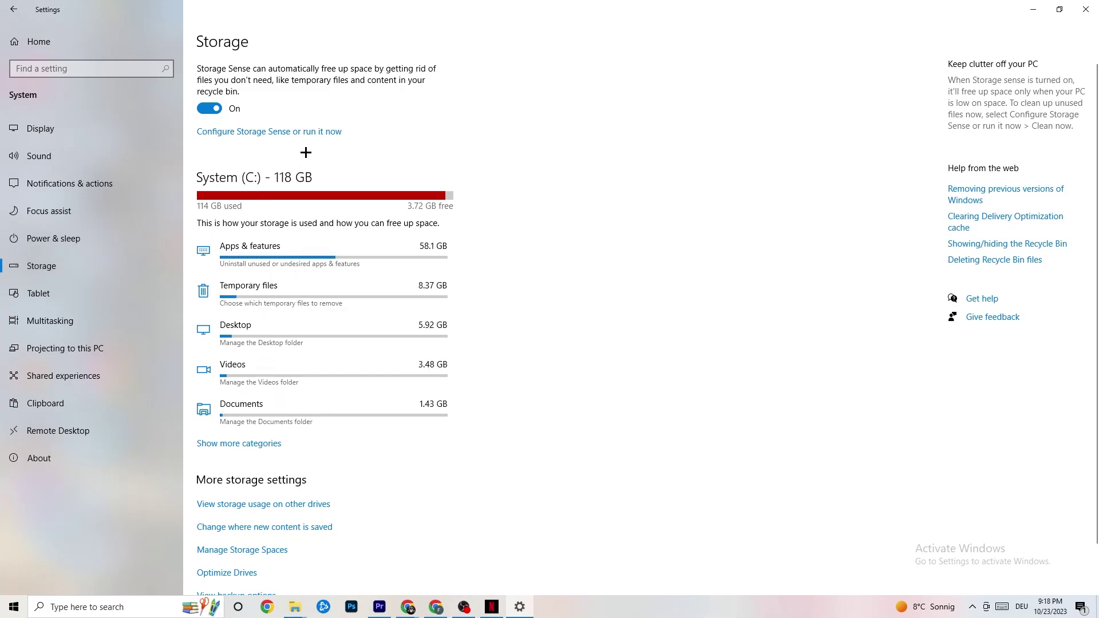
pyautogui.click(317, 133)
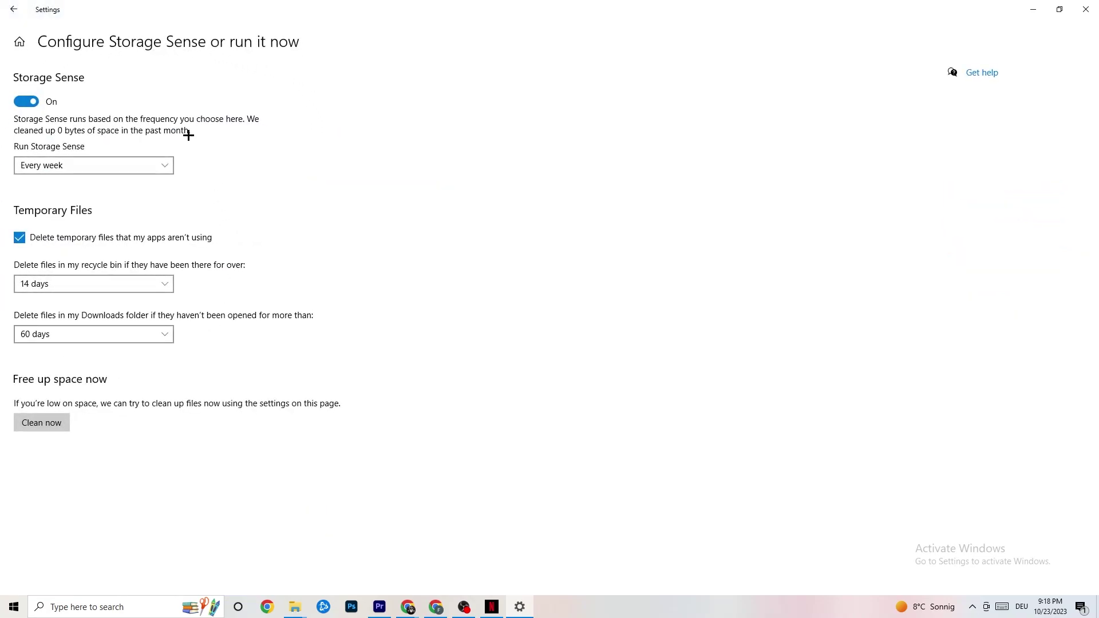
pyautogui.click(115, 285)
pyautogui.click(139, 210)
pyautogui.click(10, 4)
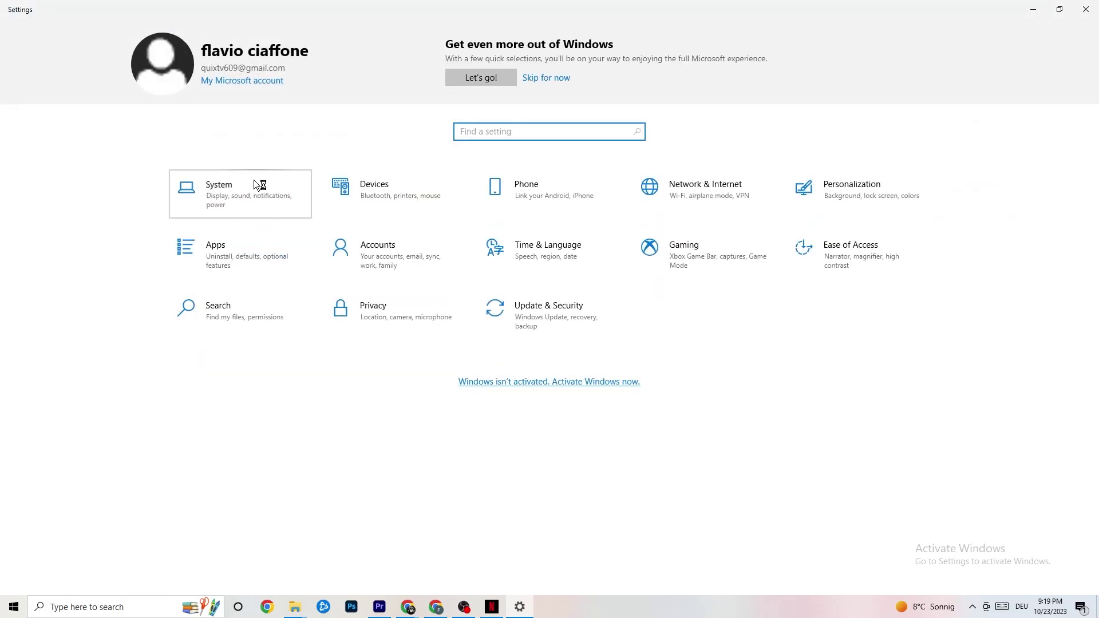
# Review the available power plans through the Power & sleep settings, close Power Options, and return to the Settings home page.
pyautogui.click(259, 185)
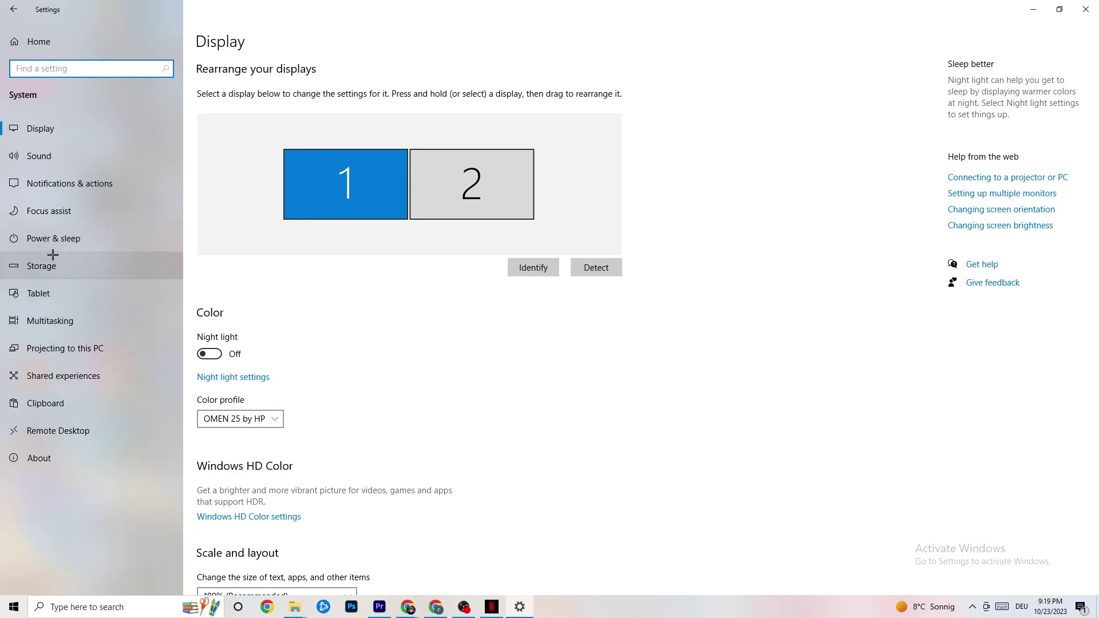
pyautogui.click(38, 234)
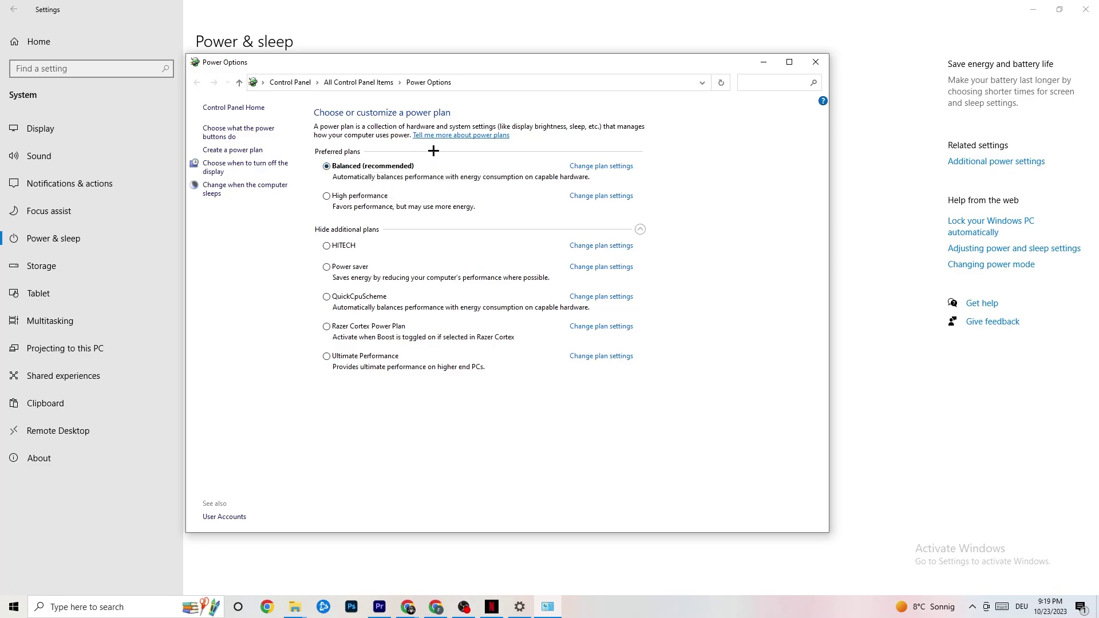
pyautogui.click(817, 64)
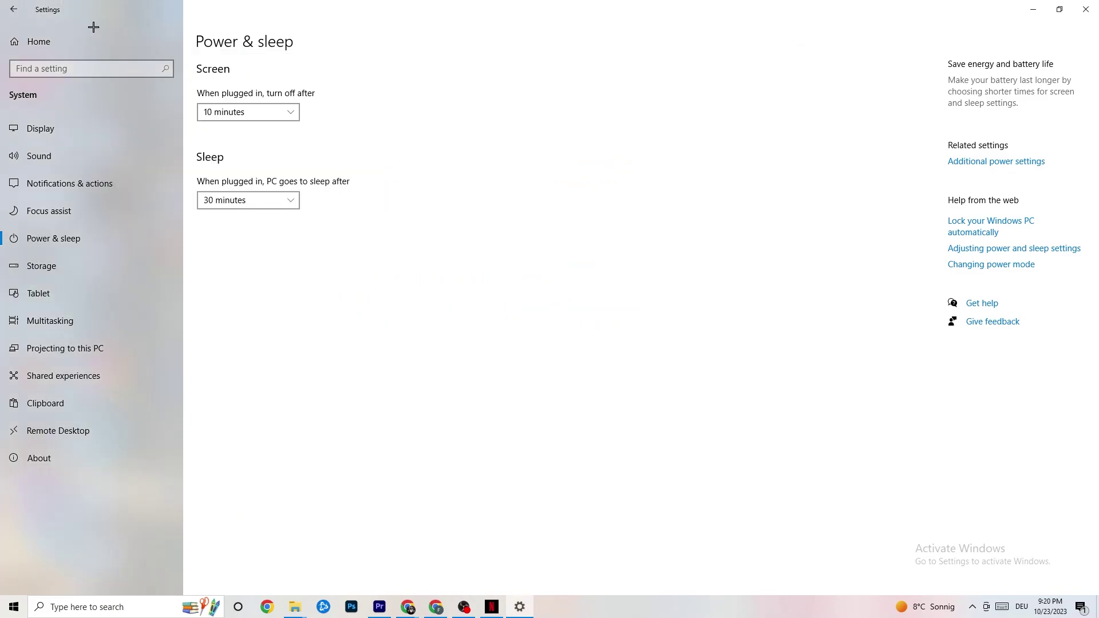
pyautogui.click(18, 8)
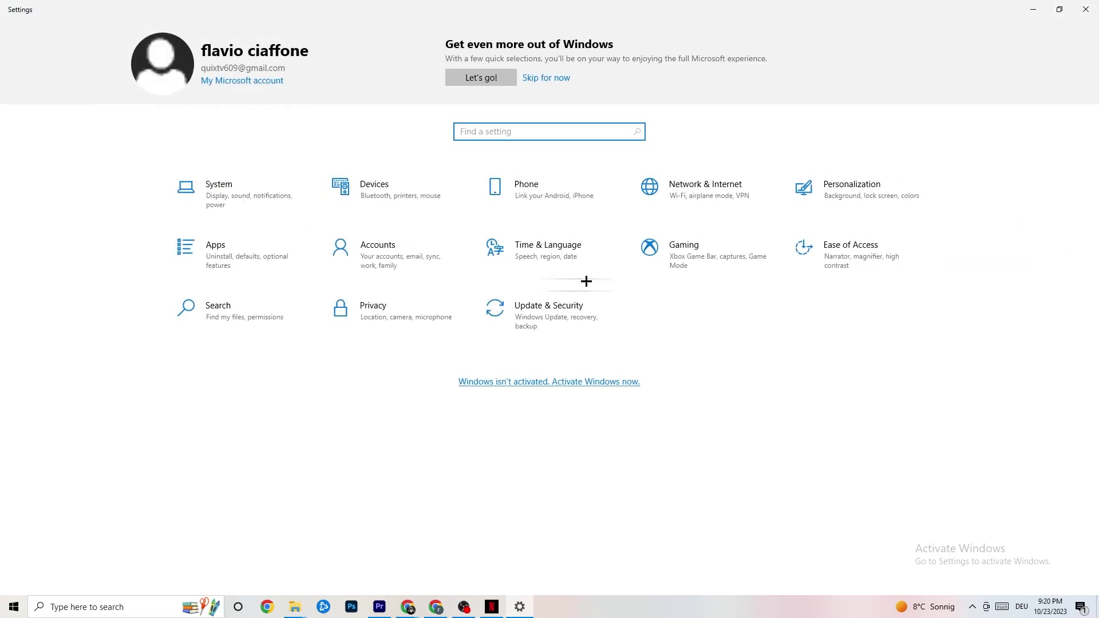
# Review the Xbox Game Bar, Captures and Game Mode settings, and return to the Settings home page.
pyautogui.click(697, 268)
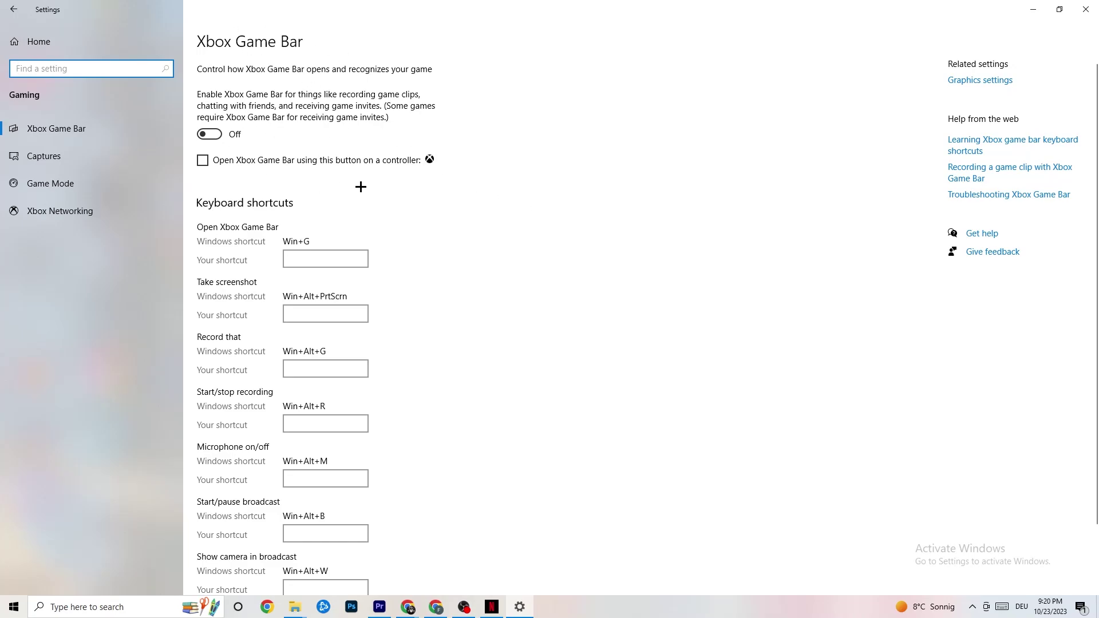
pyautogui.scroll(-3, 355, 183)
pyautogui.scroll(3, 383, 404)
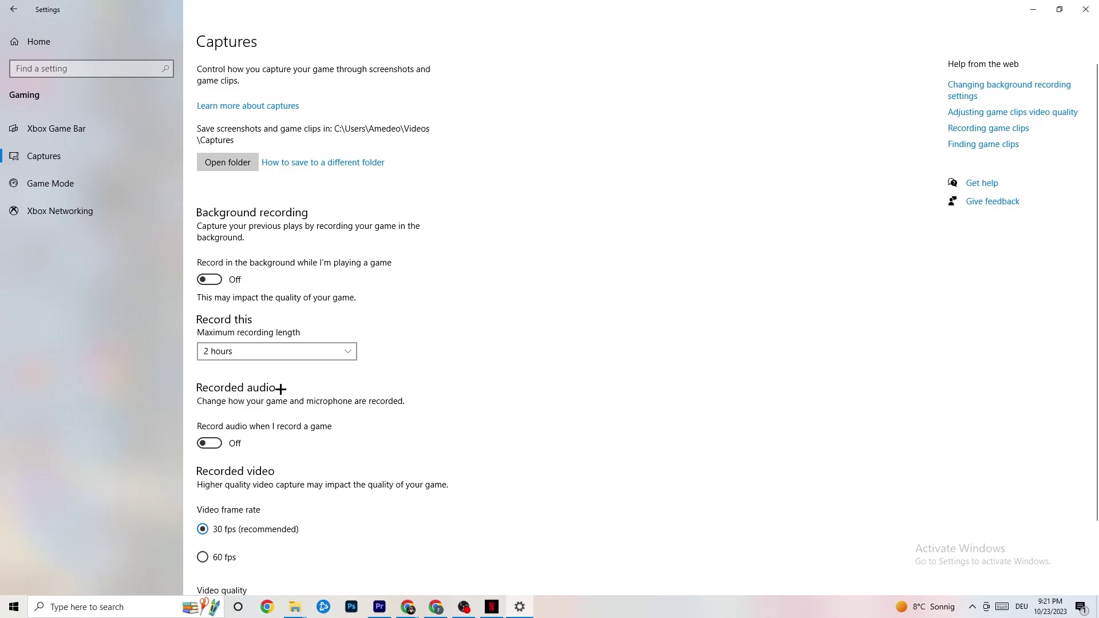
pyautogui.scroll(-3, 296, 399)
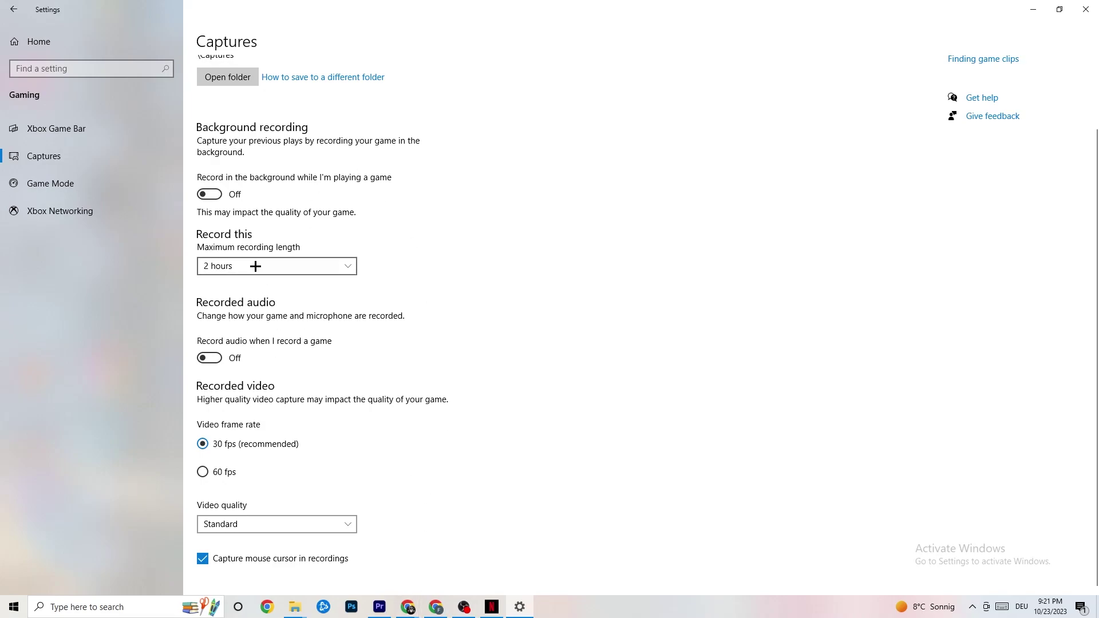
pyautogui.click(85, 188)
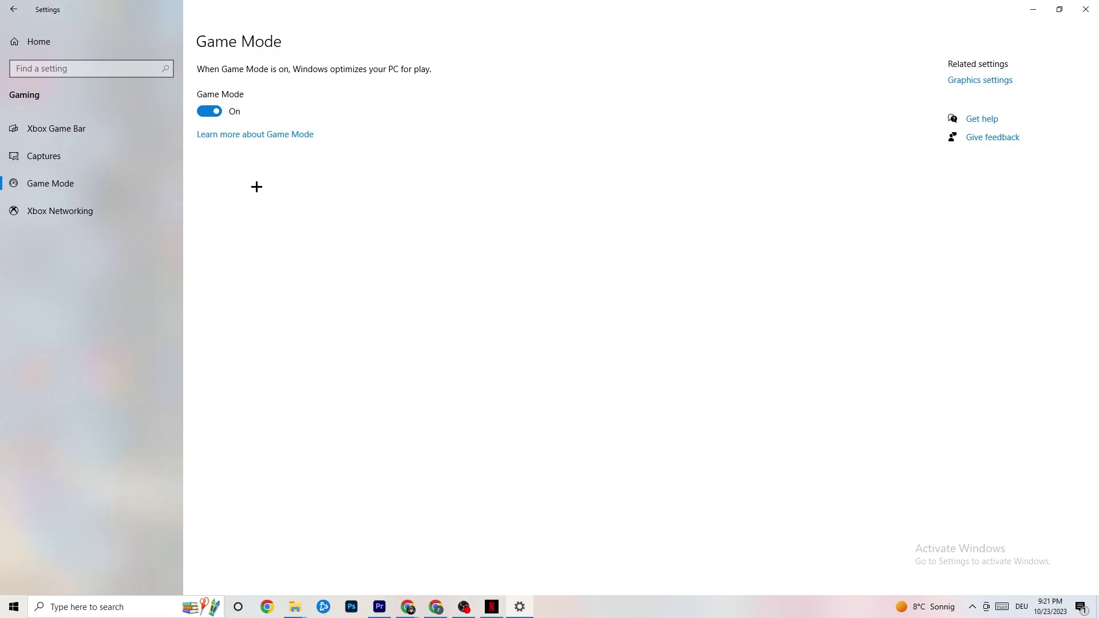
pyautogui.click(16, 10)
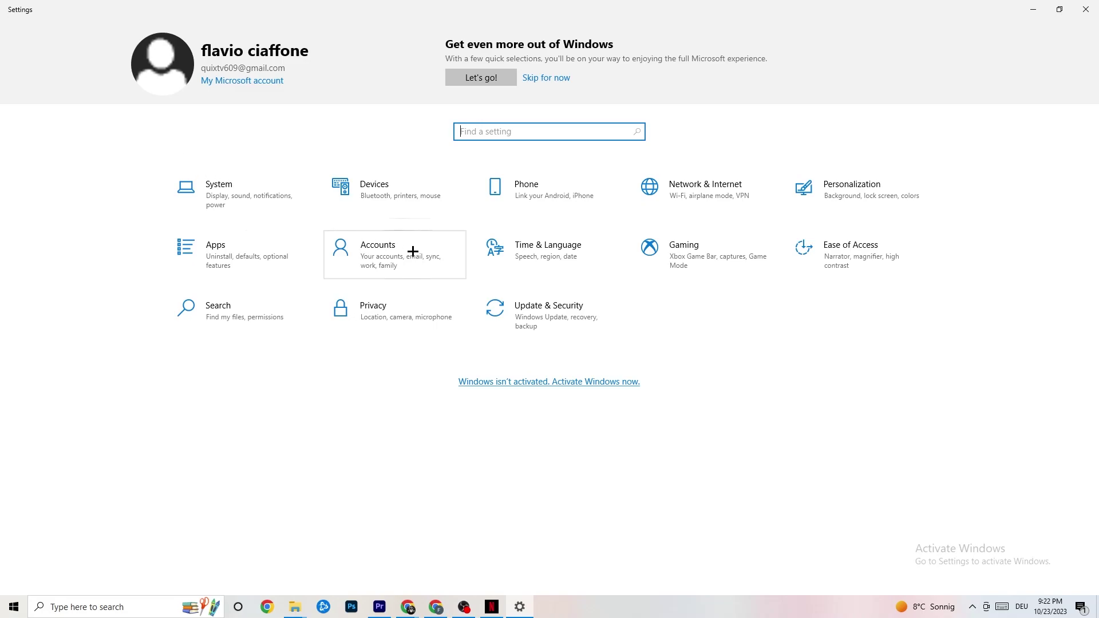
# Check the Windows Update status and the Troubleshoot page under Update & Security, and close Settings.
pyautogui.click(568, 323)
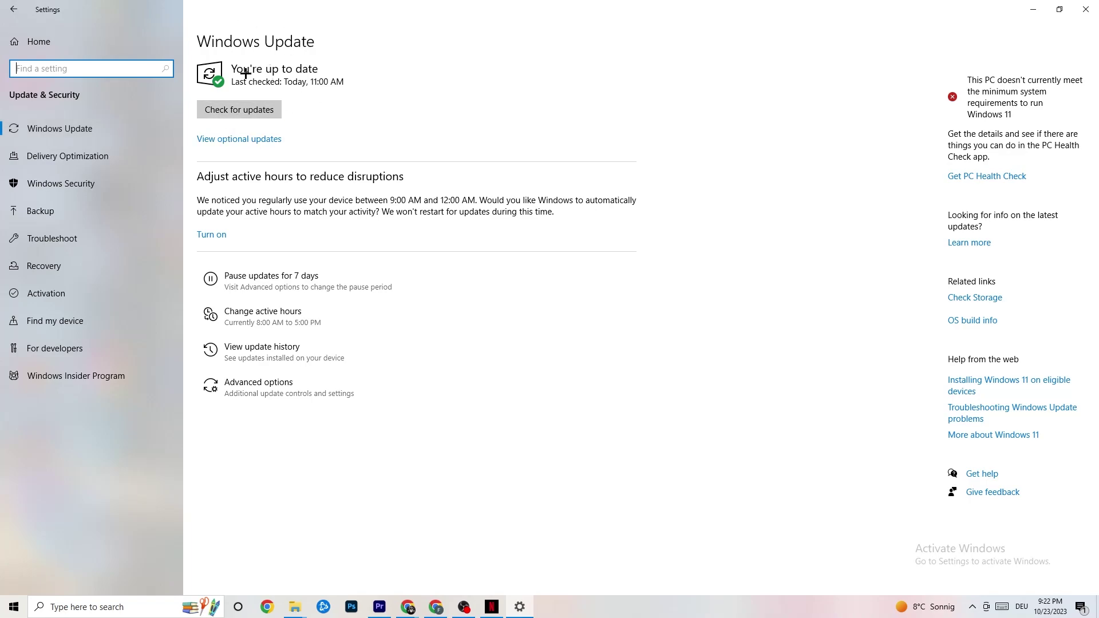
pyautogui.click(345, 93)
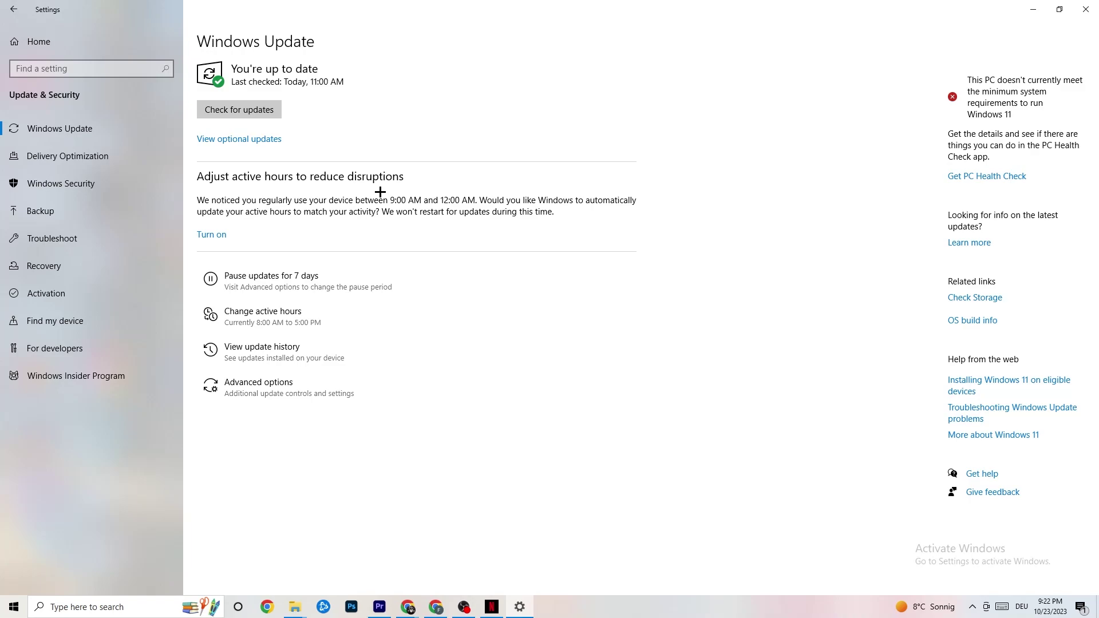
pyautogui.click(91, 241)
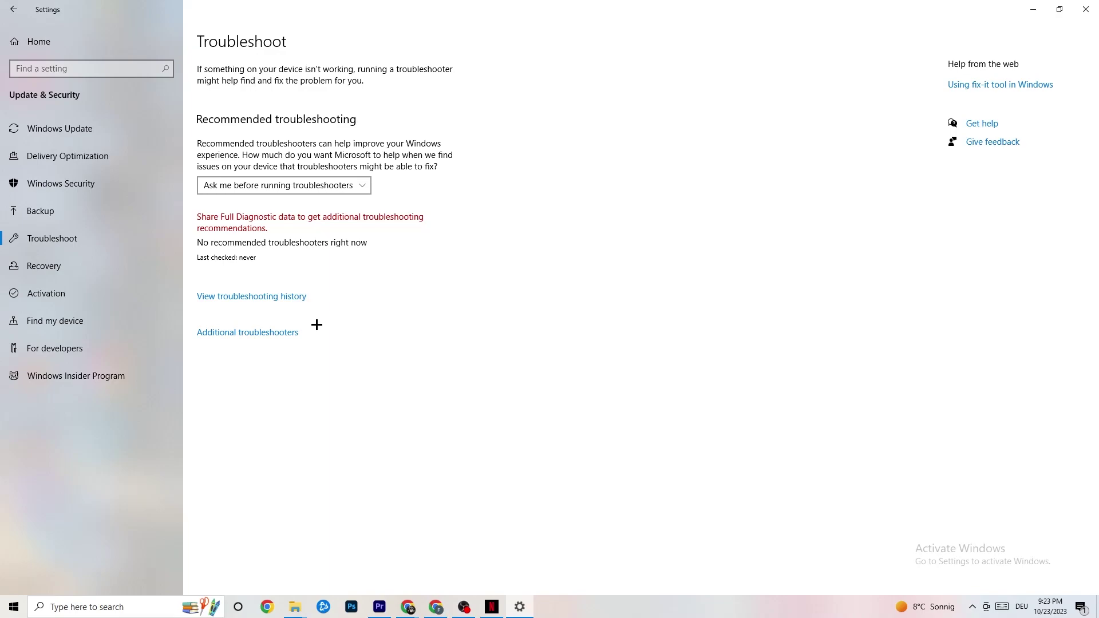
pyautogui.click(1079, 5)
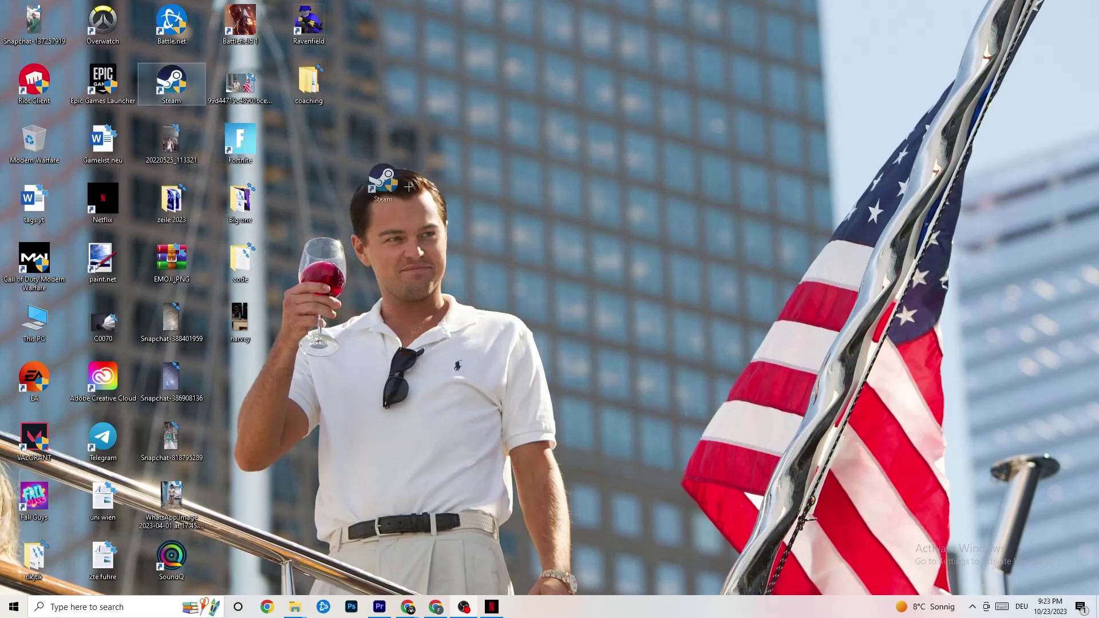
# Move the Steam shortcut out of the icon columns to an empty area of the desktop.
pyautogui.hotkey('ctrl', 'v')
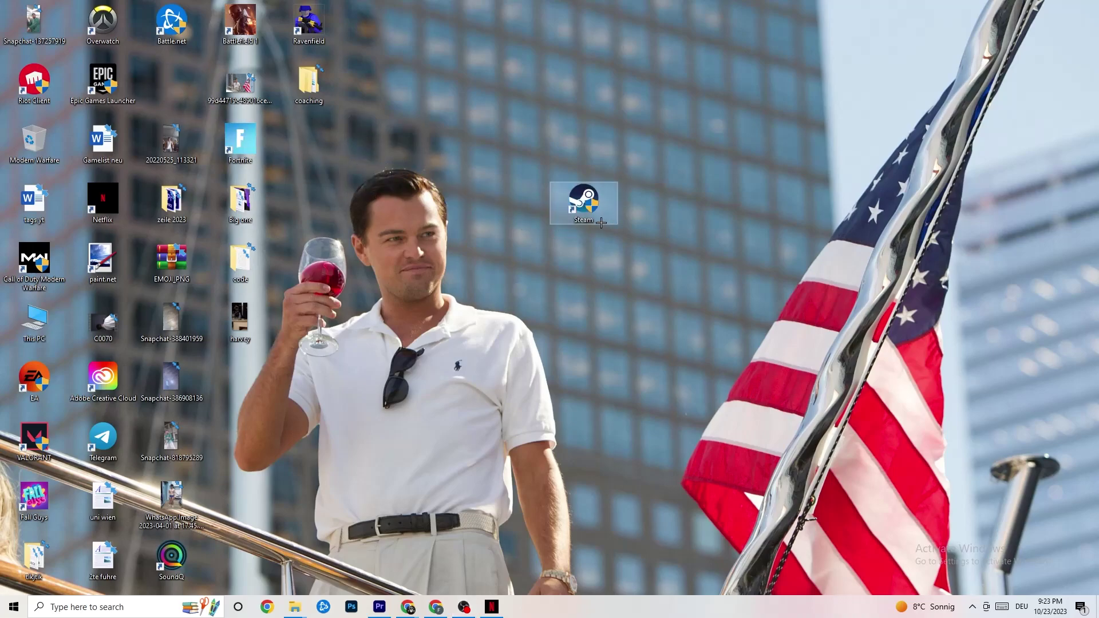
pyautogui.rightClick(582, 209)
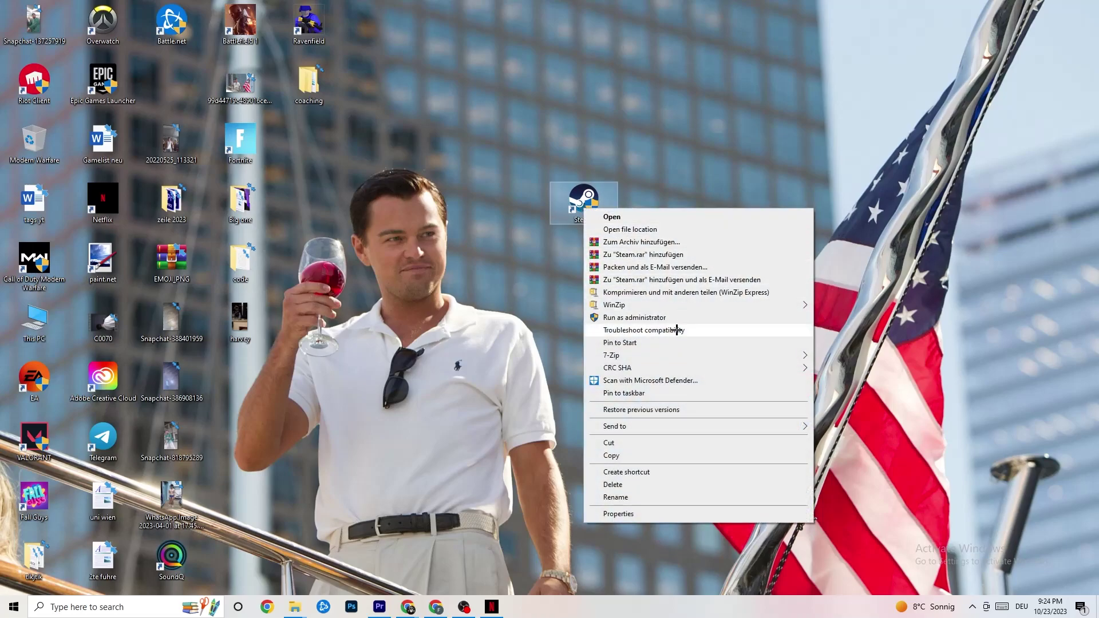
pyautogui.click(468, 285)
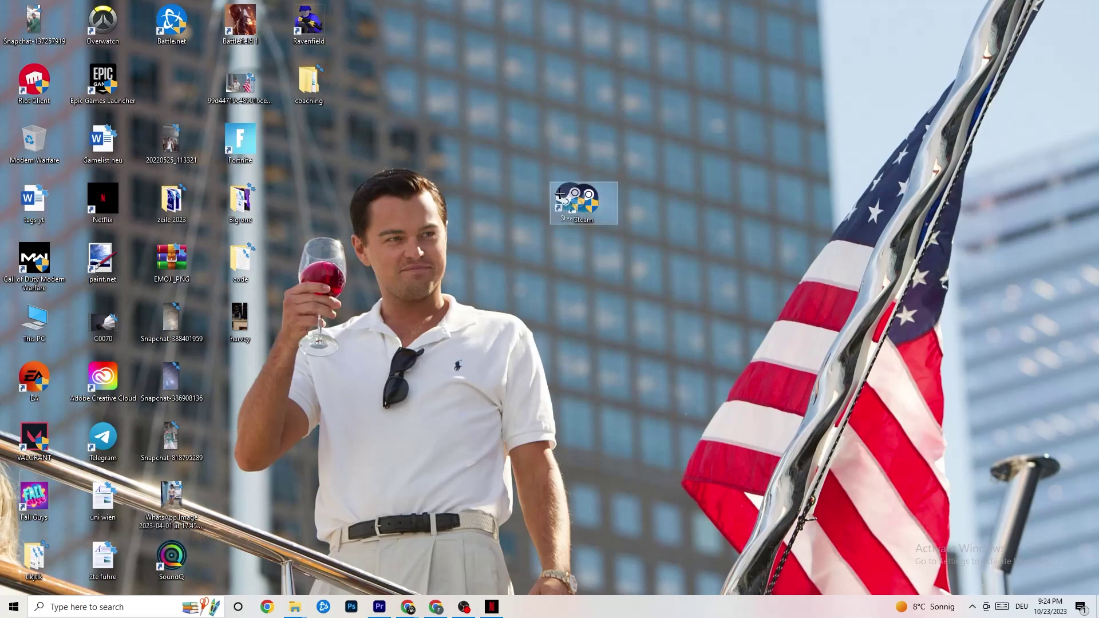
pyautogui.moveTo(581, 206); pyautogui.dragTo(512, 206)
# Open the Steam shortcut's properties, review its compatibility mode and administrator settings, and accept the dialog.
pyautogui.rightClick(507, 207)
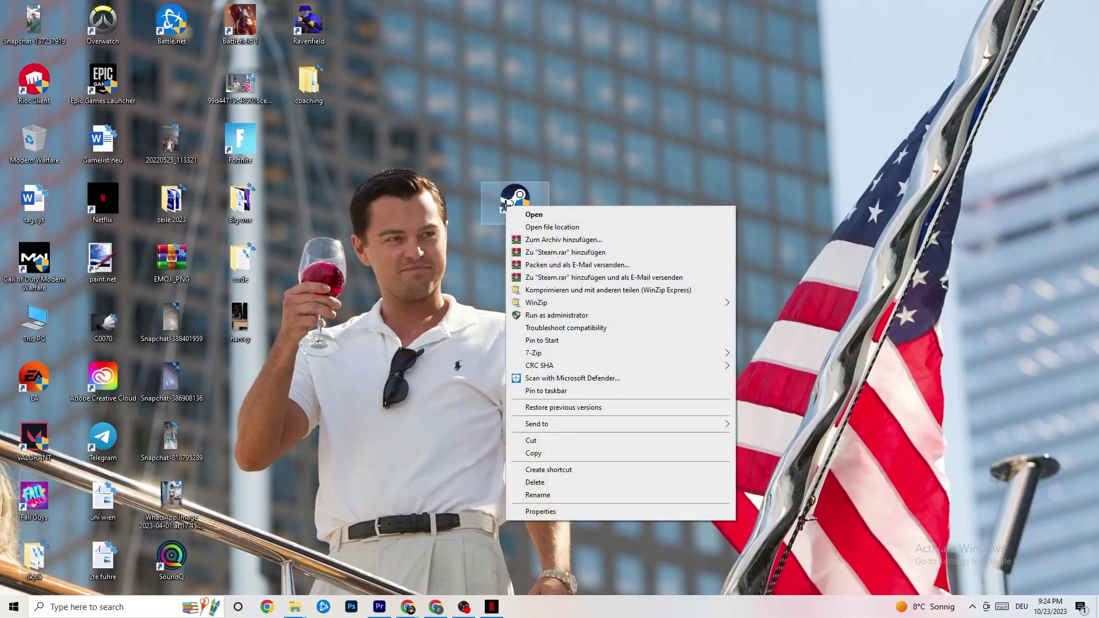
pyautogui.click(559, 512)
pyautogui.moveTo(601, 223); pyautogui.dragTo(441, 51)
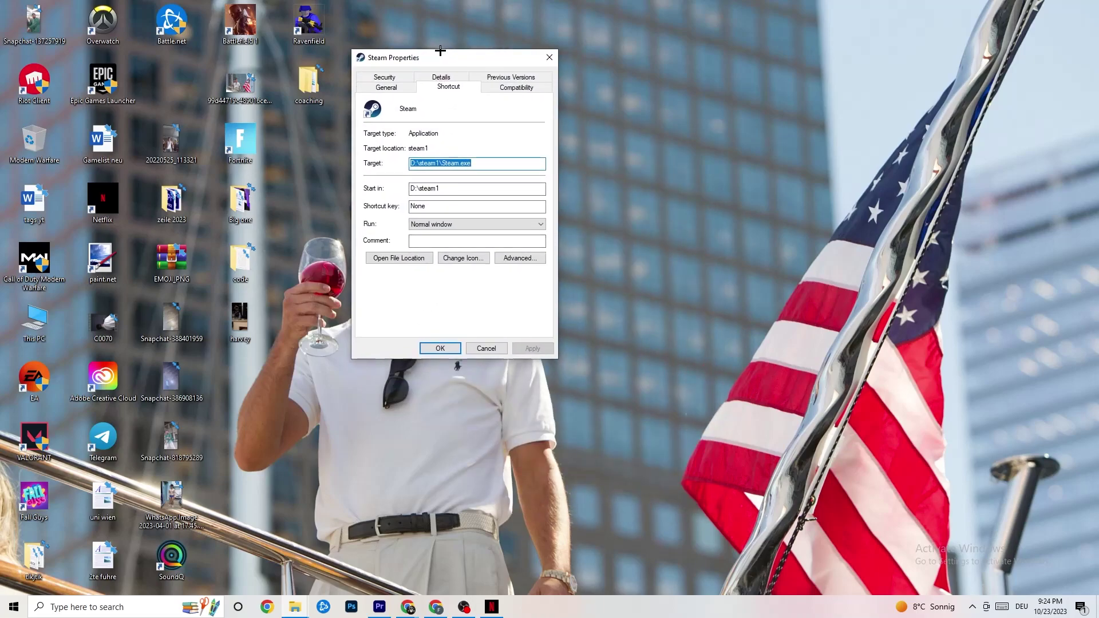
pyautogui.click(501, 86)
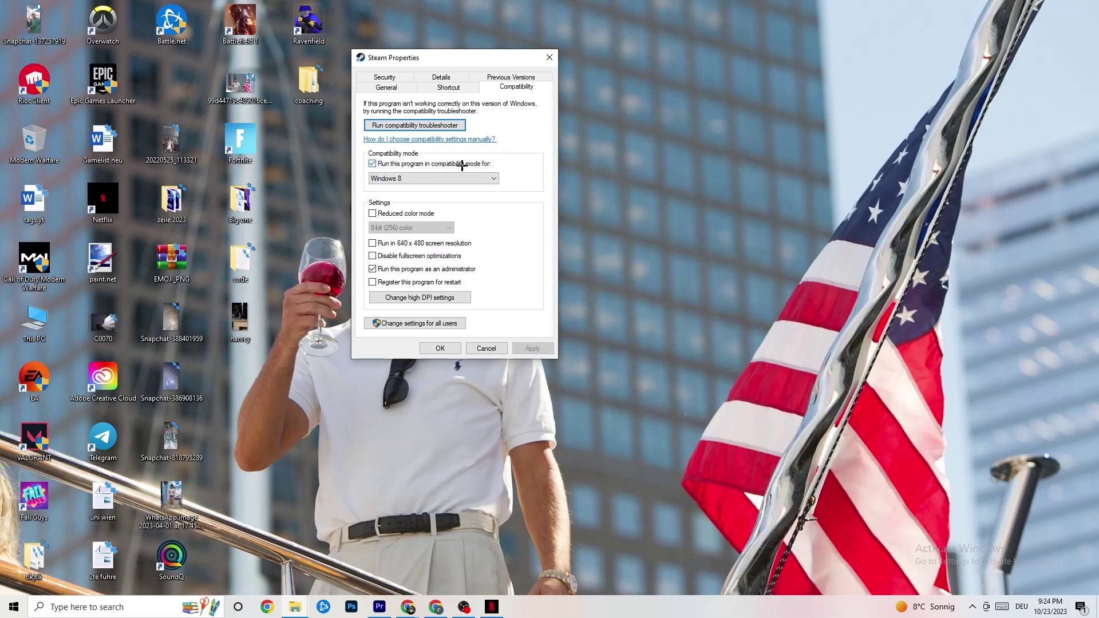
pyautogui.click(478, 178)
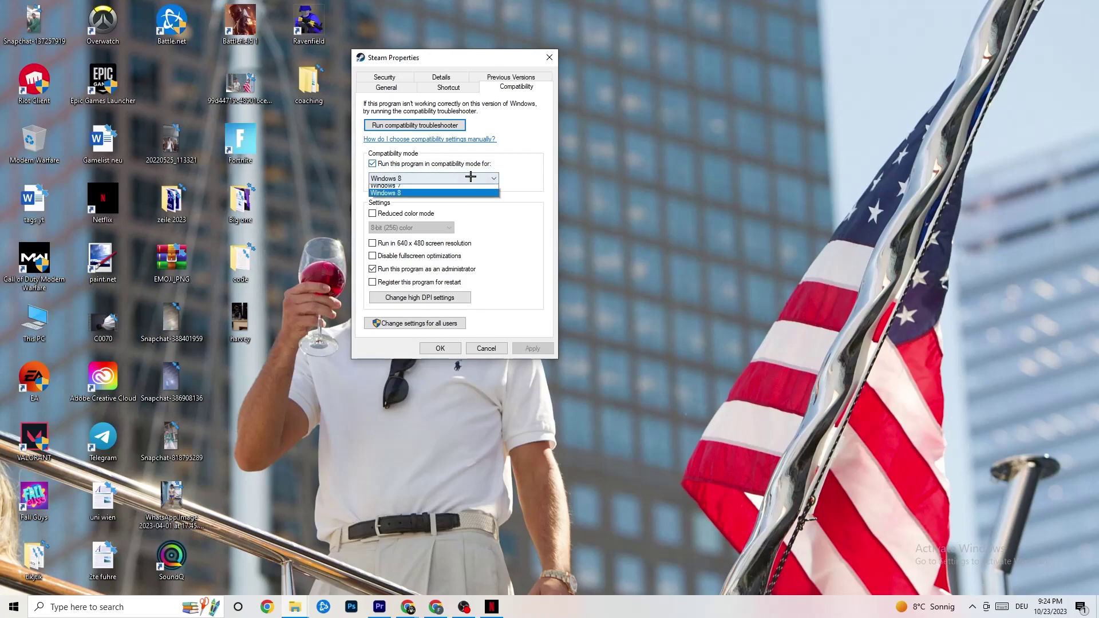
pyautogui.click(498, 164)
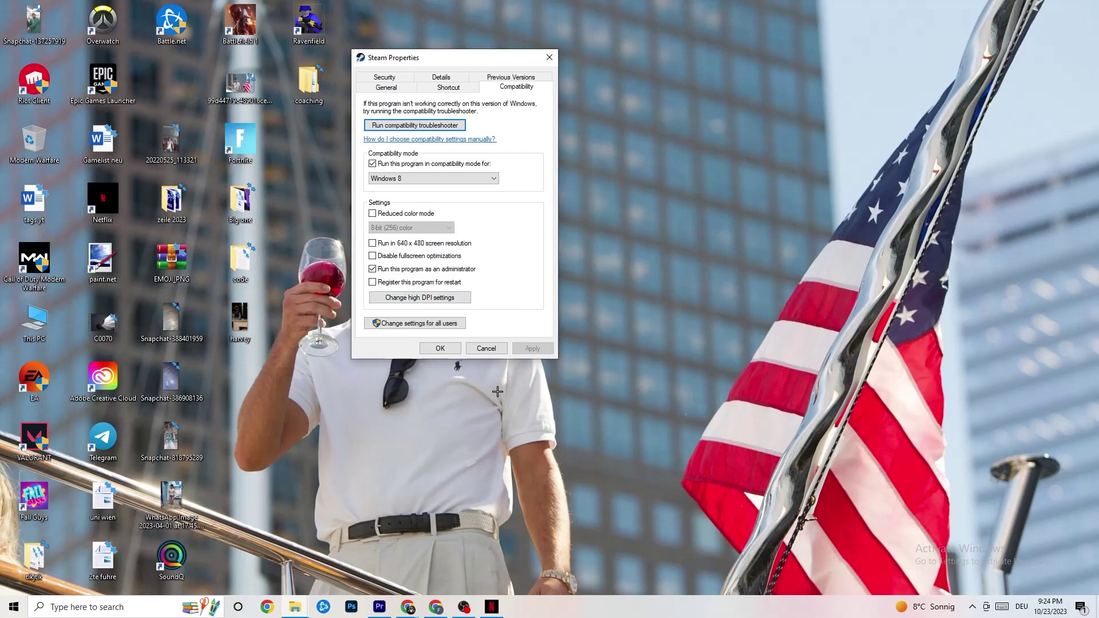
pyautogui.click(450, 348)
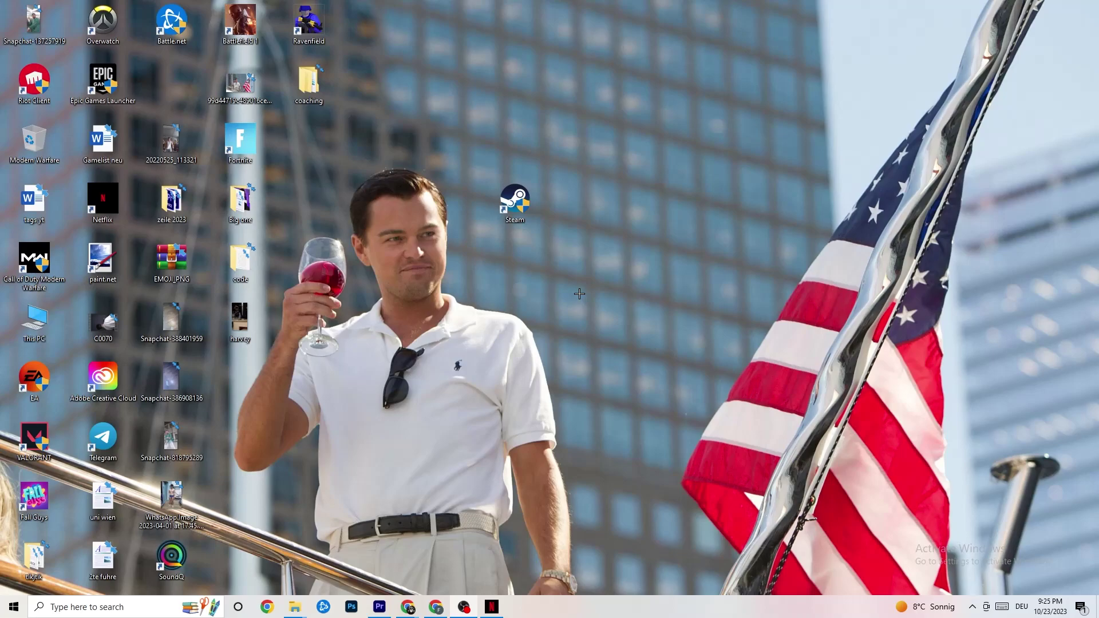
pyautogui.rightClick(531, 215)
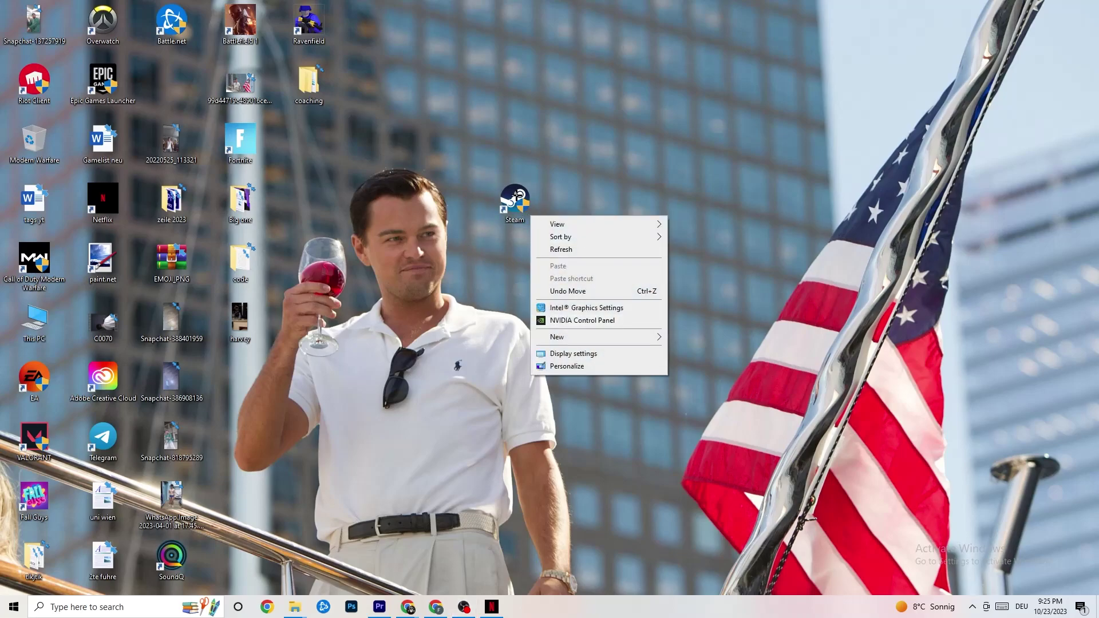
pyautogui.rightClick(547, 116)
pyautogui.click(424, 25)
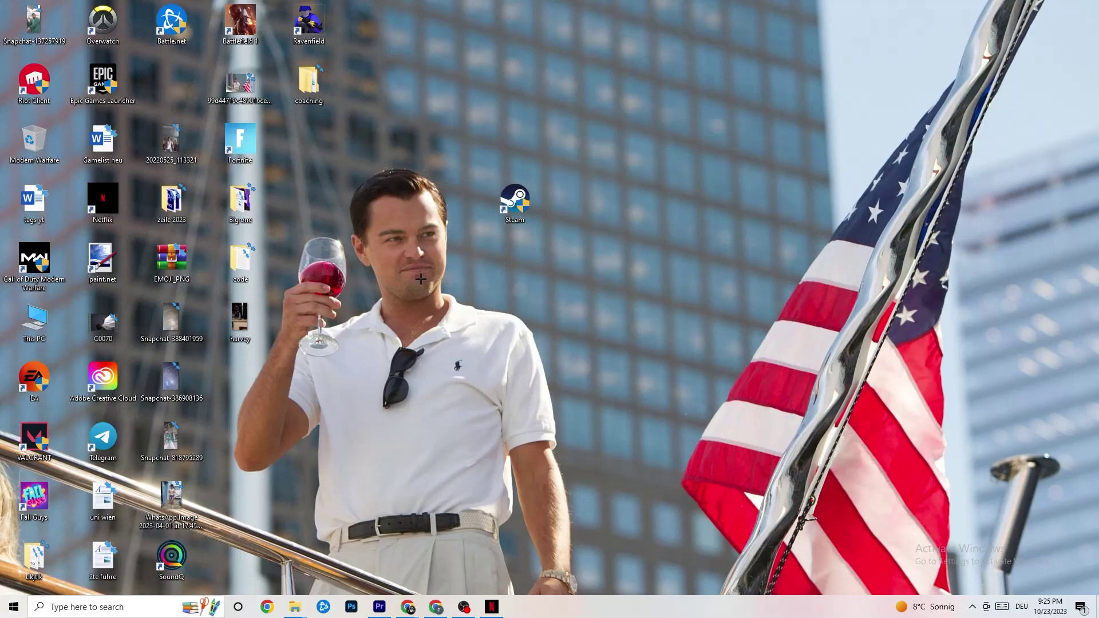
pyautogui.click(515, 201)
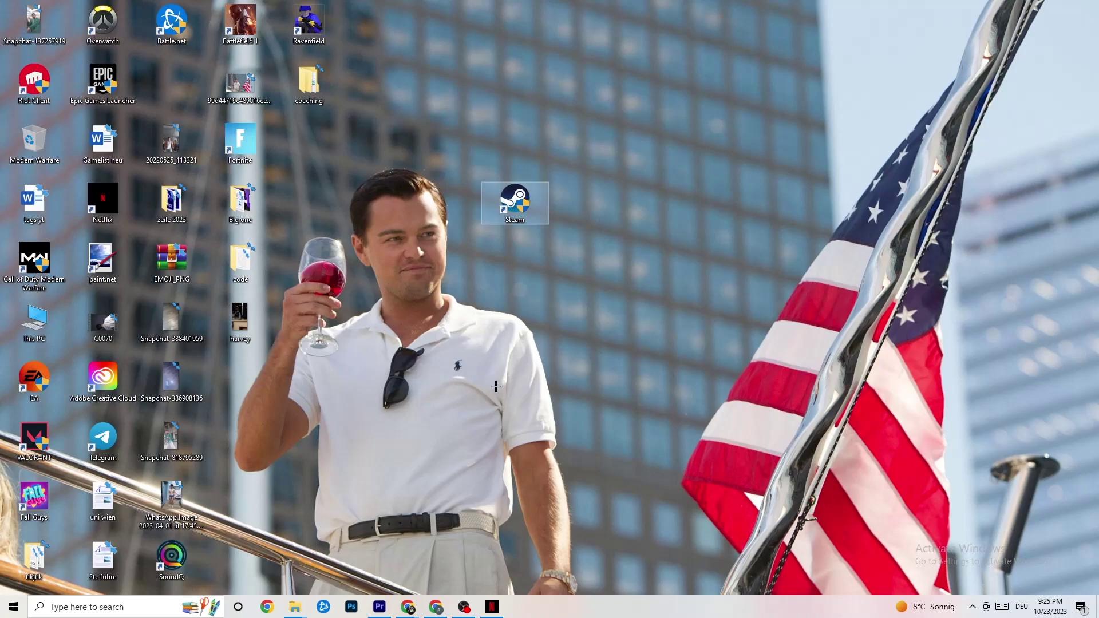
# Open Task Manager in a maximized window and review the running processes and the available actions for Windows Explorer.
pyautogui.rightClick(610, 615)
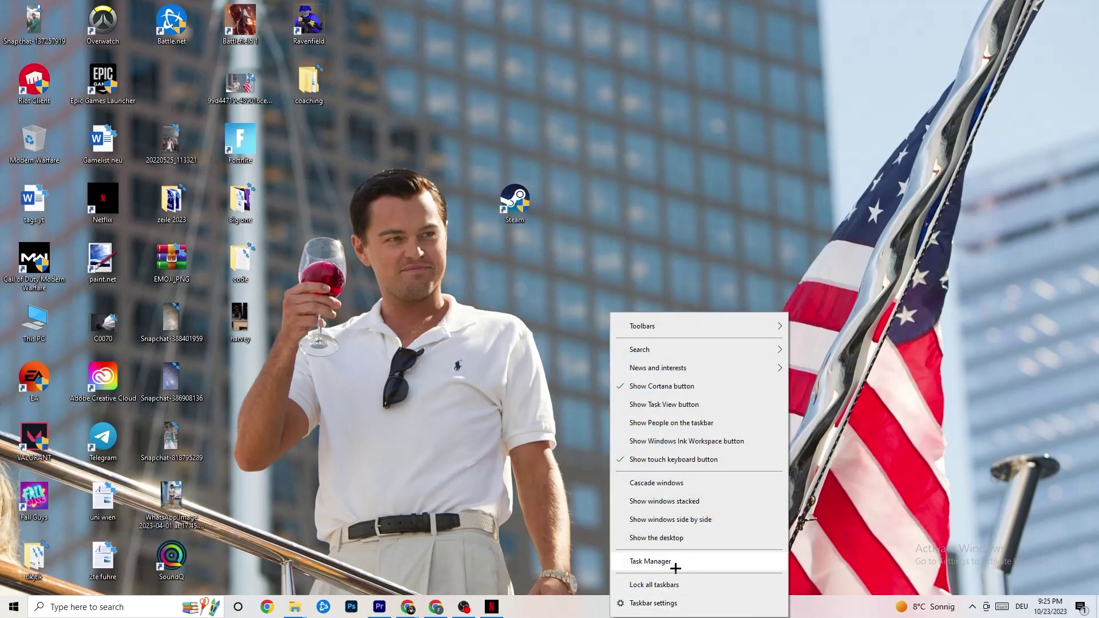
pyautogui.click(704, 562)
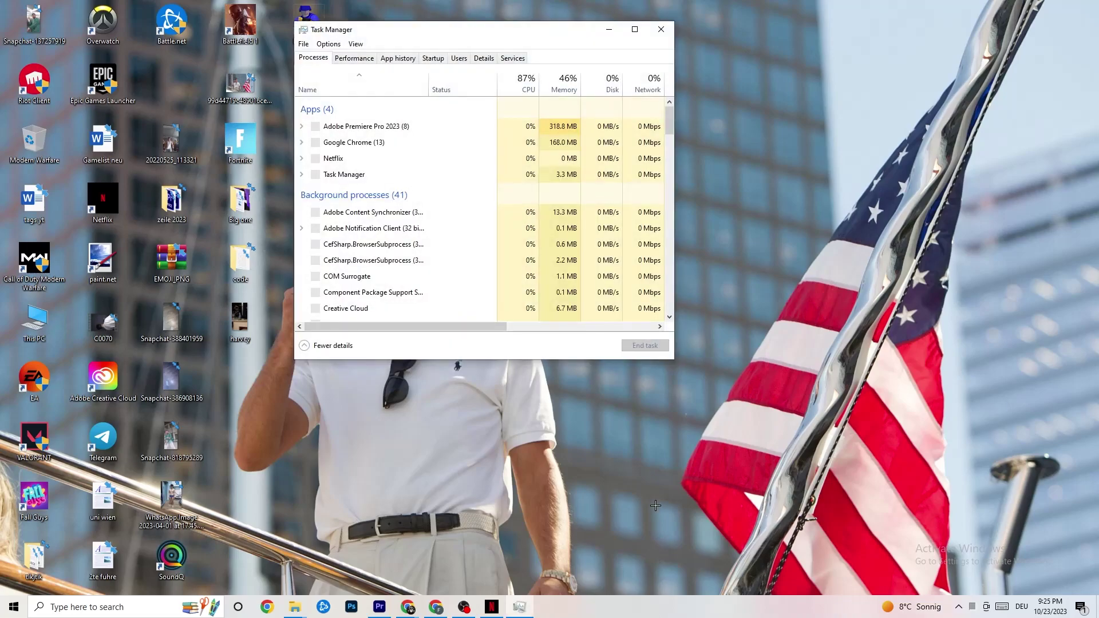
pyautogui.click(633, 28)
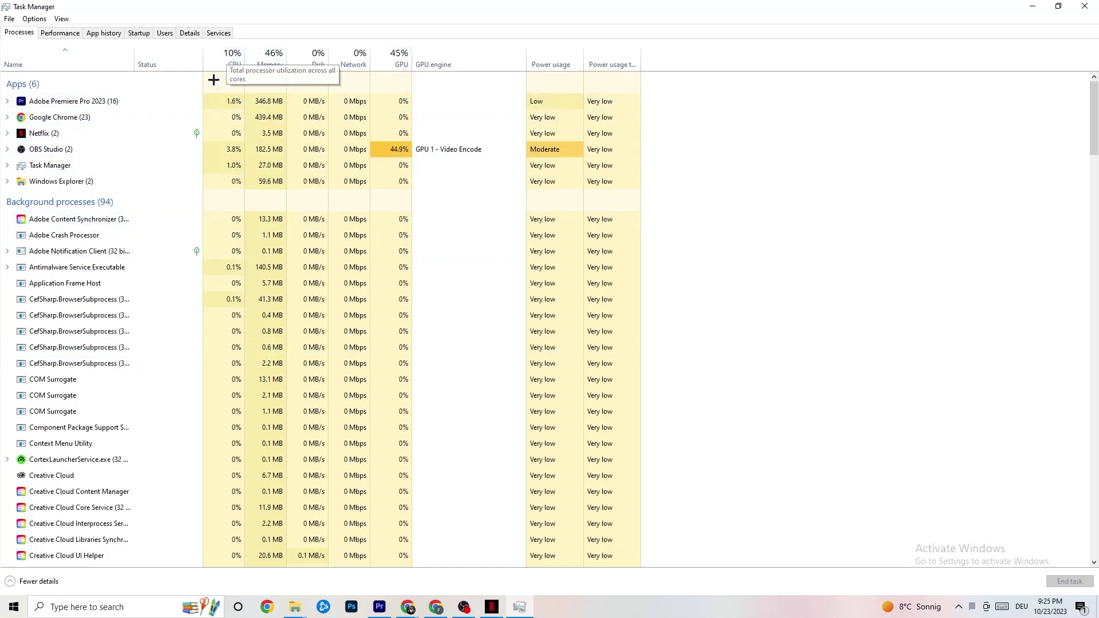
pyautogui.rightClick(73, 184)
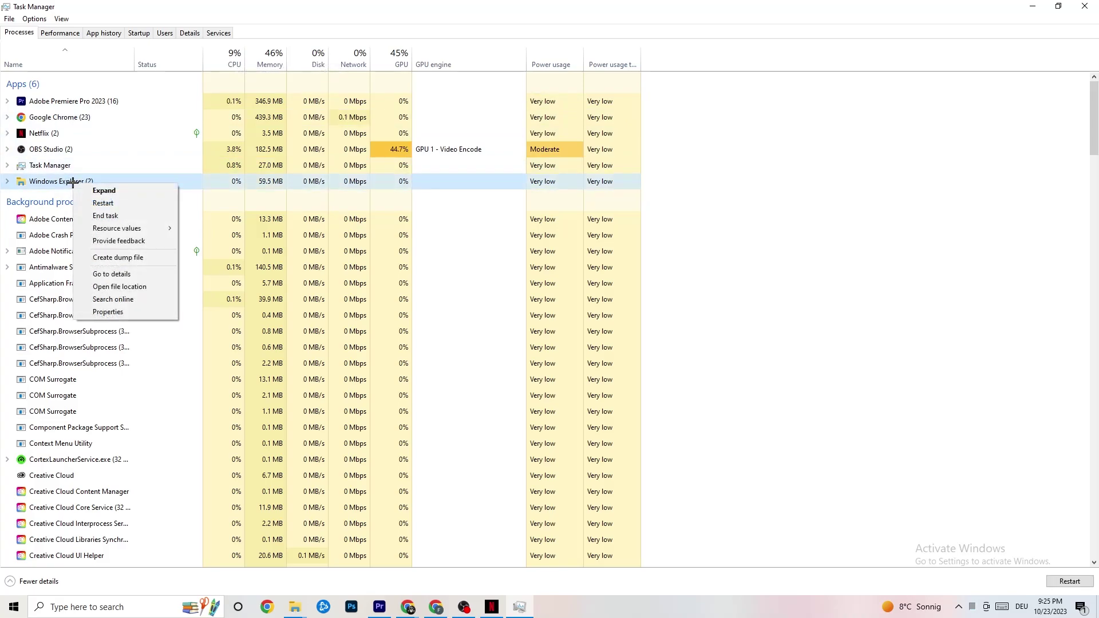
pyautogui.click(137, 215)
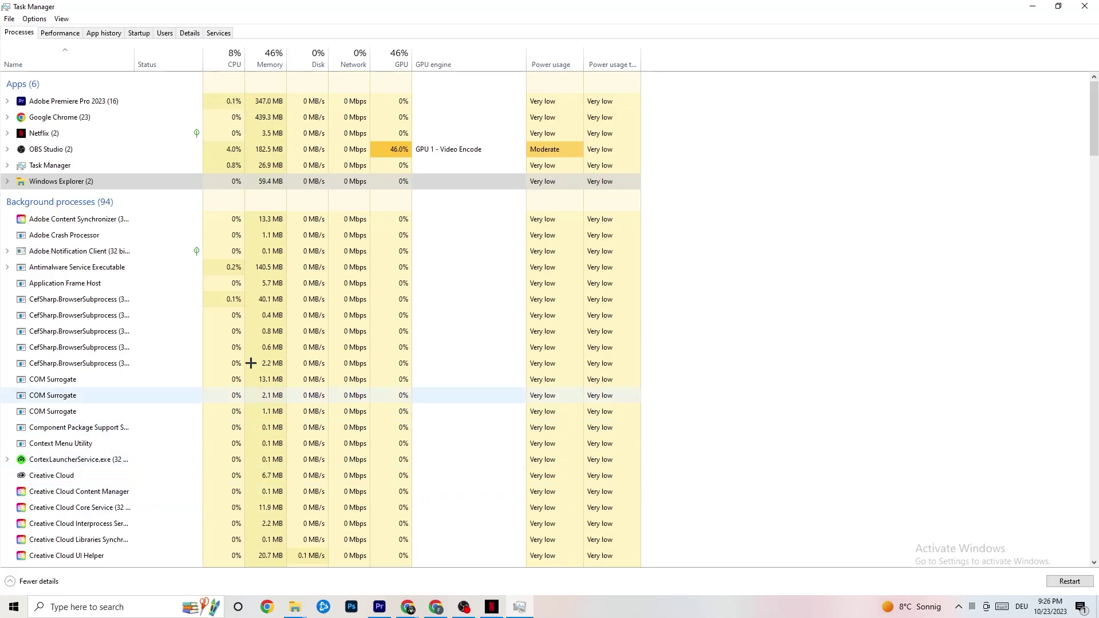
# Review the startup apps and the priority options of the Adobe Premiere Pro process, and close Task Manager.
pyautogui.click(139, 33)
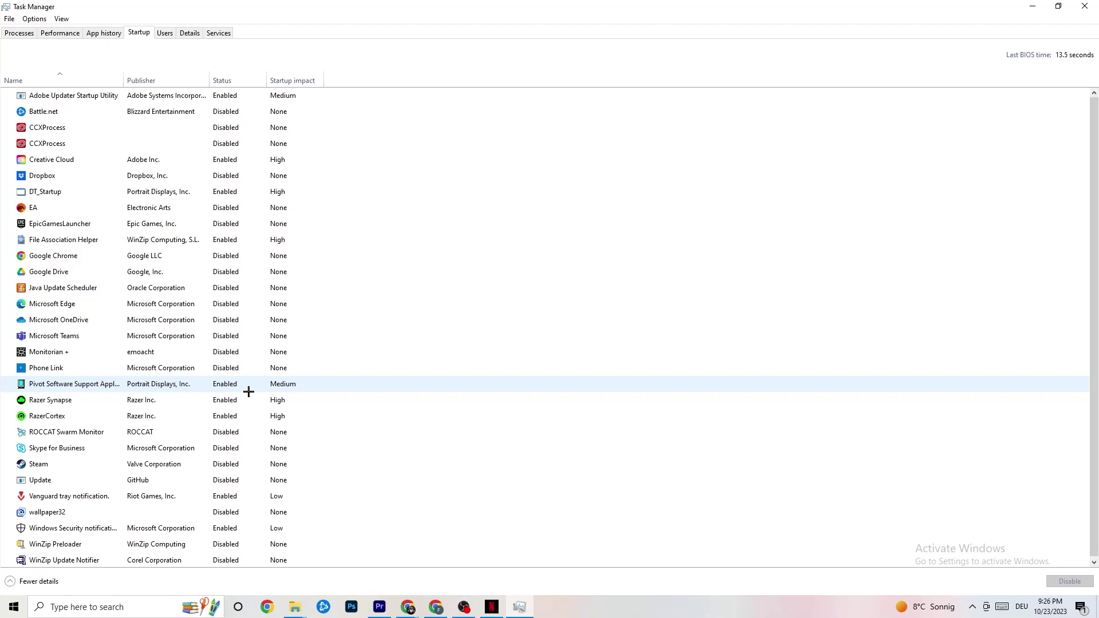
pyautogui.rightClick(222, 384)
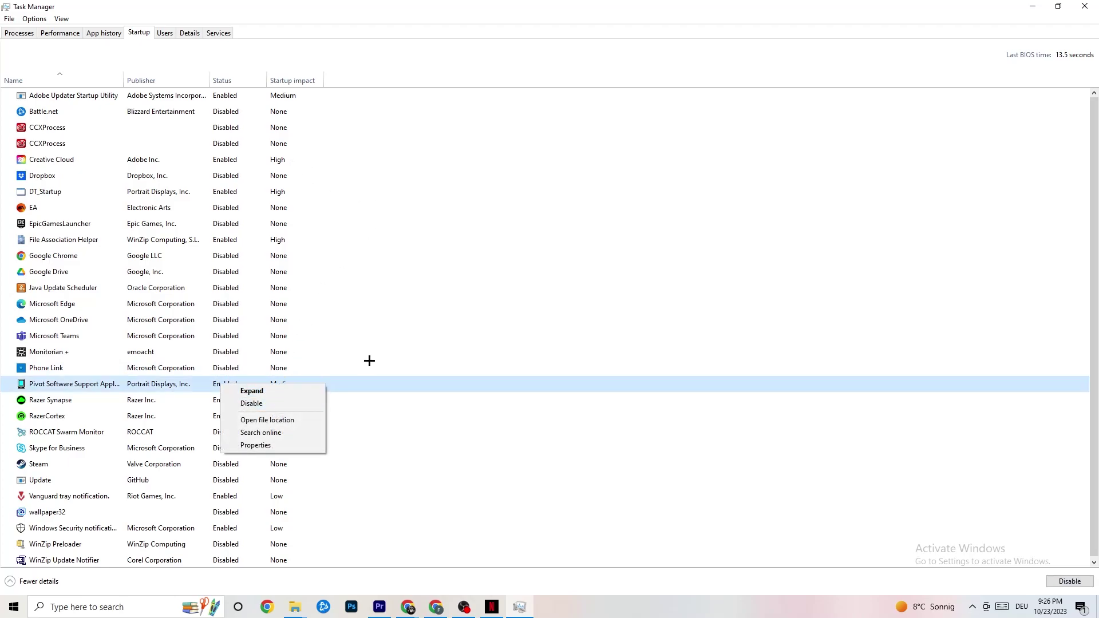
pyautogui.click(189, 33)
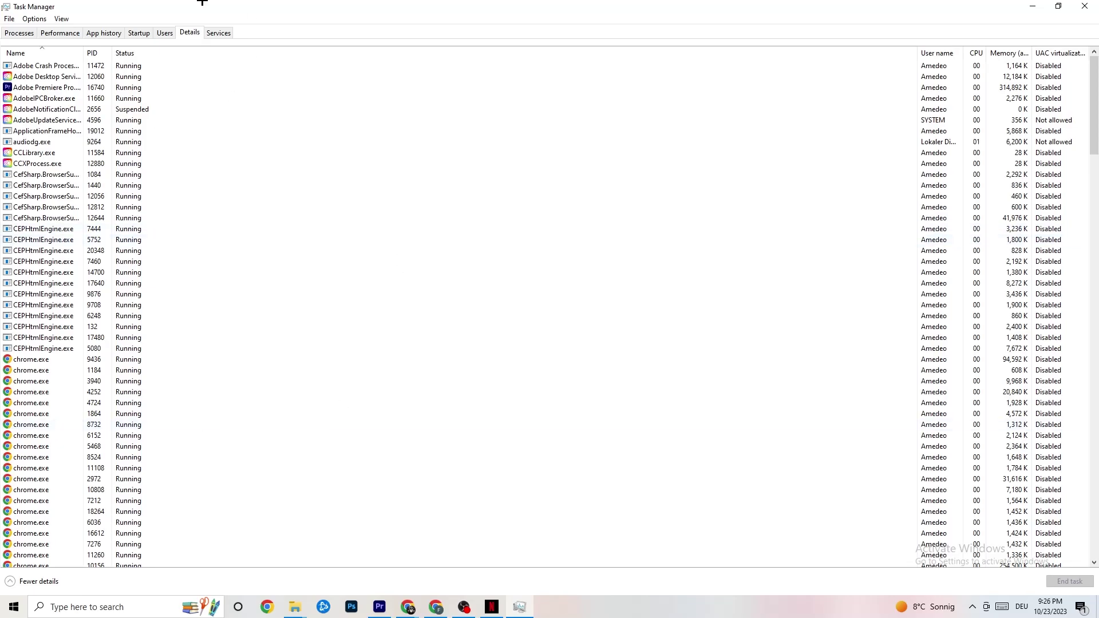
pyautogui.rightClick(47, 92)
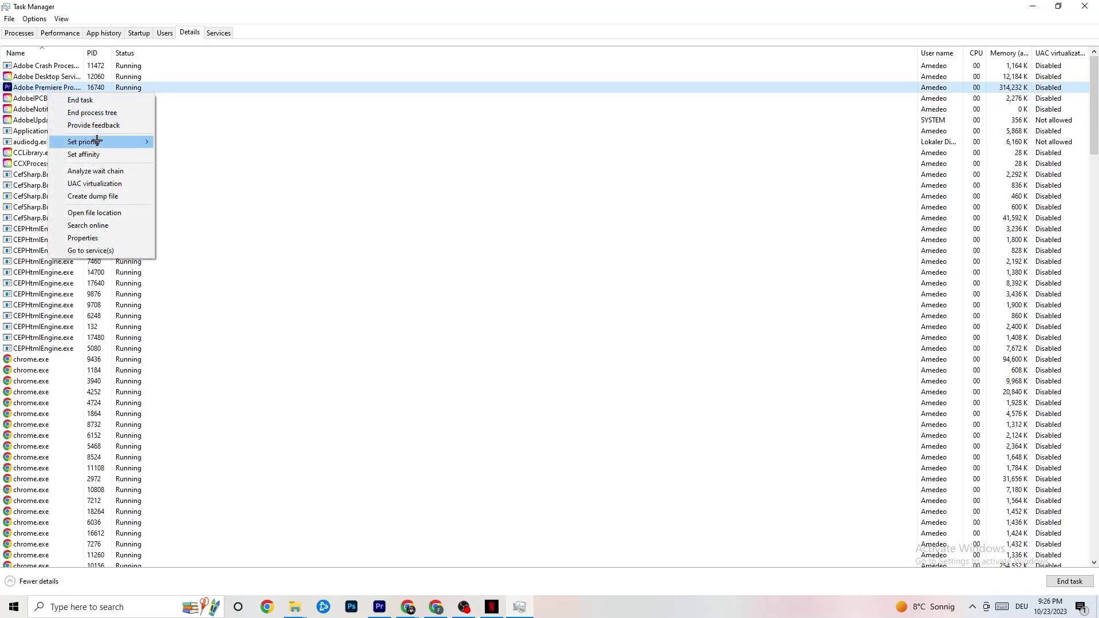
pyautogui.moveTo(86, 142)
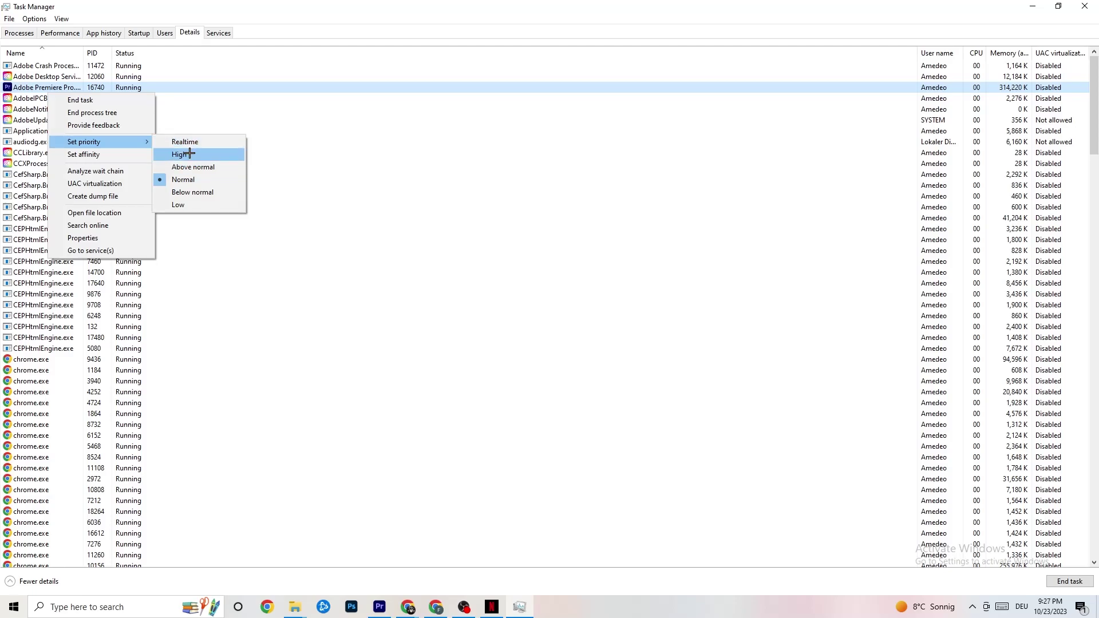
pyautogui.click(339, 107)
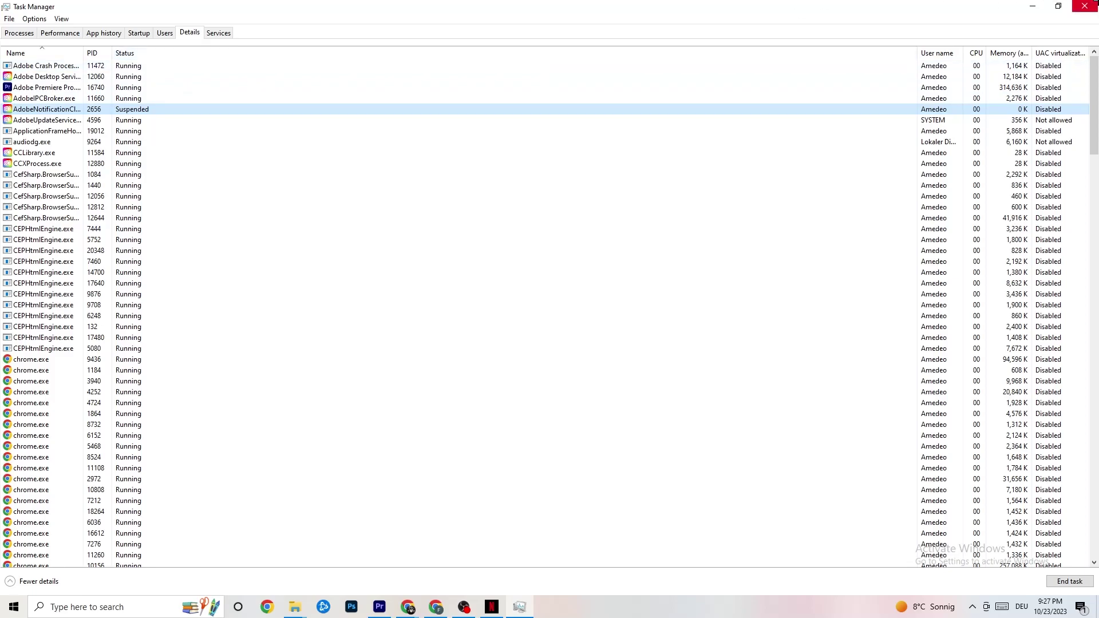
pyautogui.click(1084, 6)
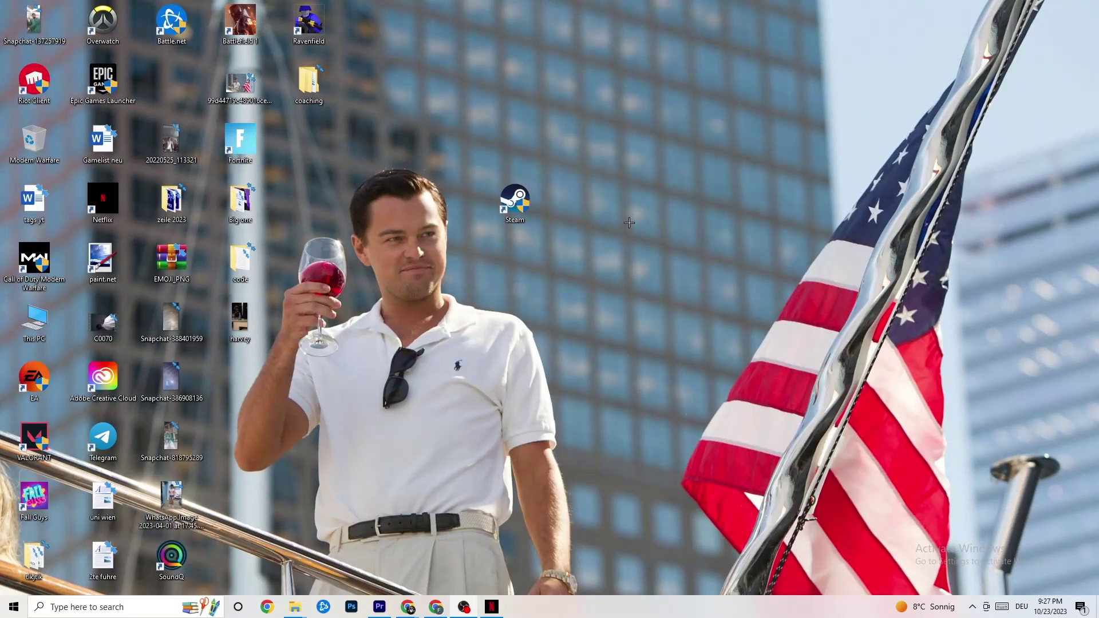
# Open NVIDIA Control Panel, review the image preview settings and the resolution and refresh rate settings, and close it.
pyautogui.rightClick(614, 108)
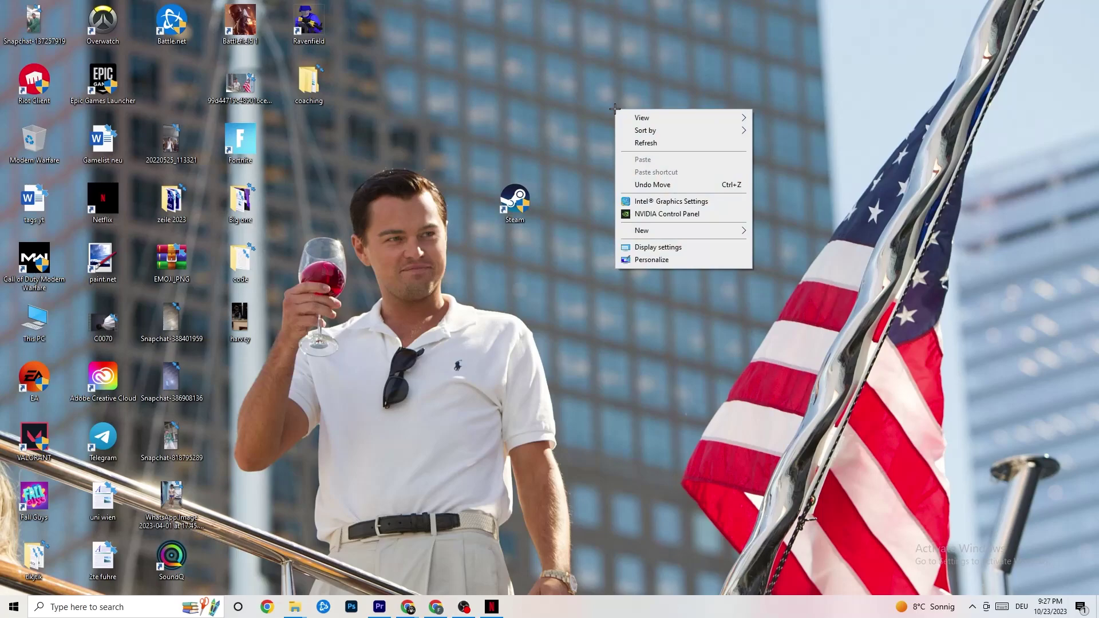
pyautogui.click(651, 215)
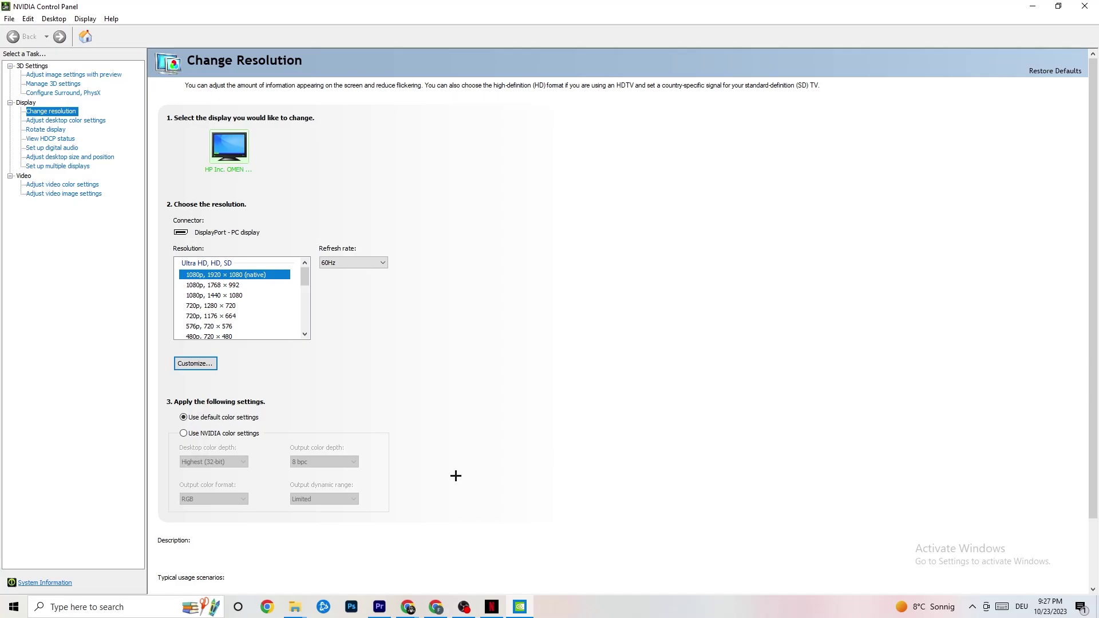
pyautogui.click(61, 77)
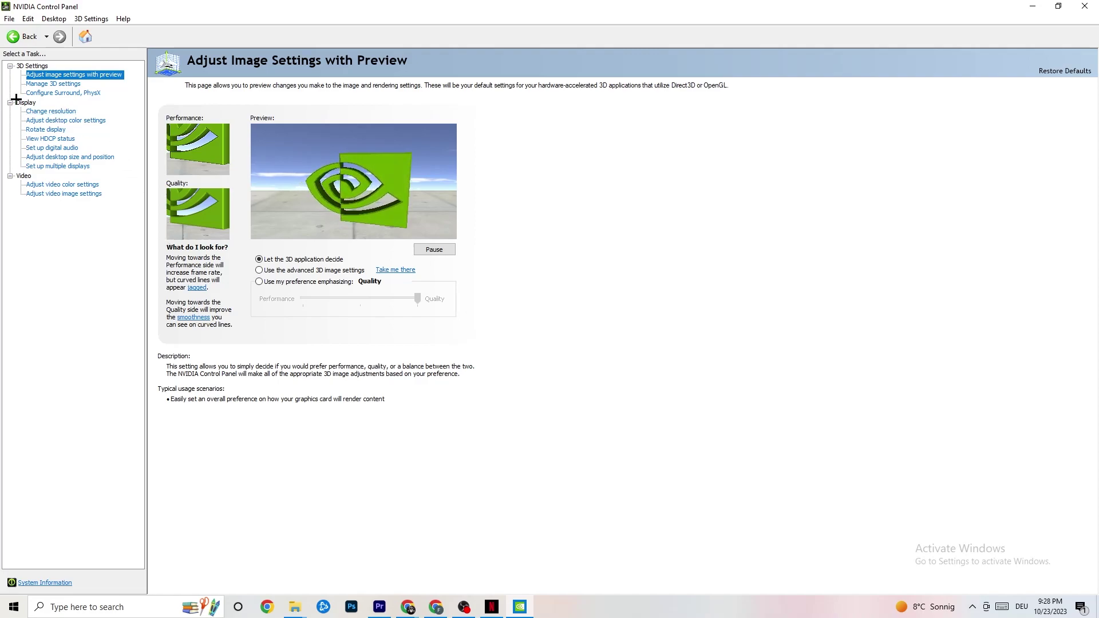
pyautogui.click(41, 114)
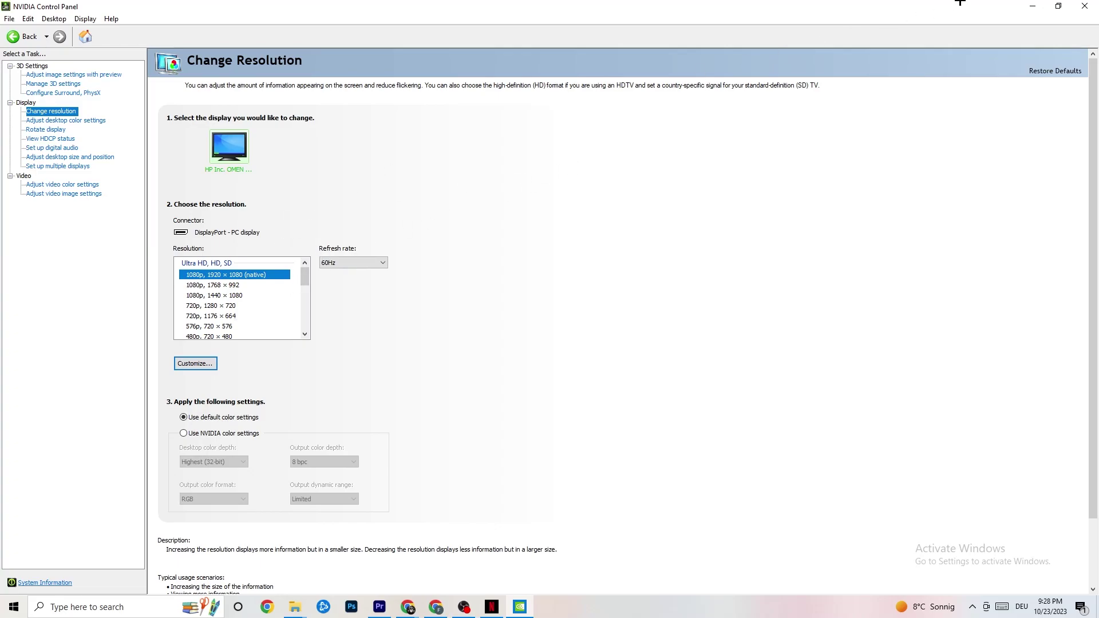
pyautogui.click(1084, 6)
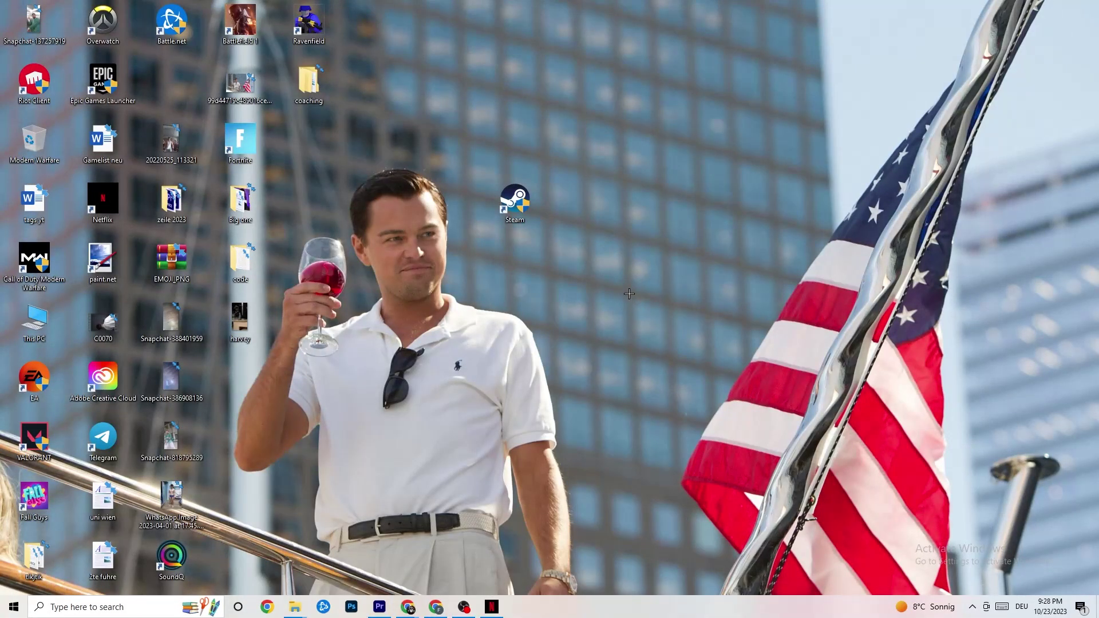